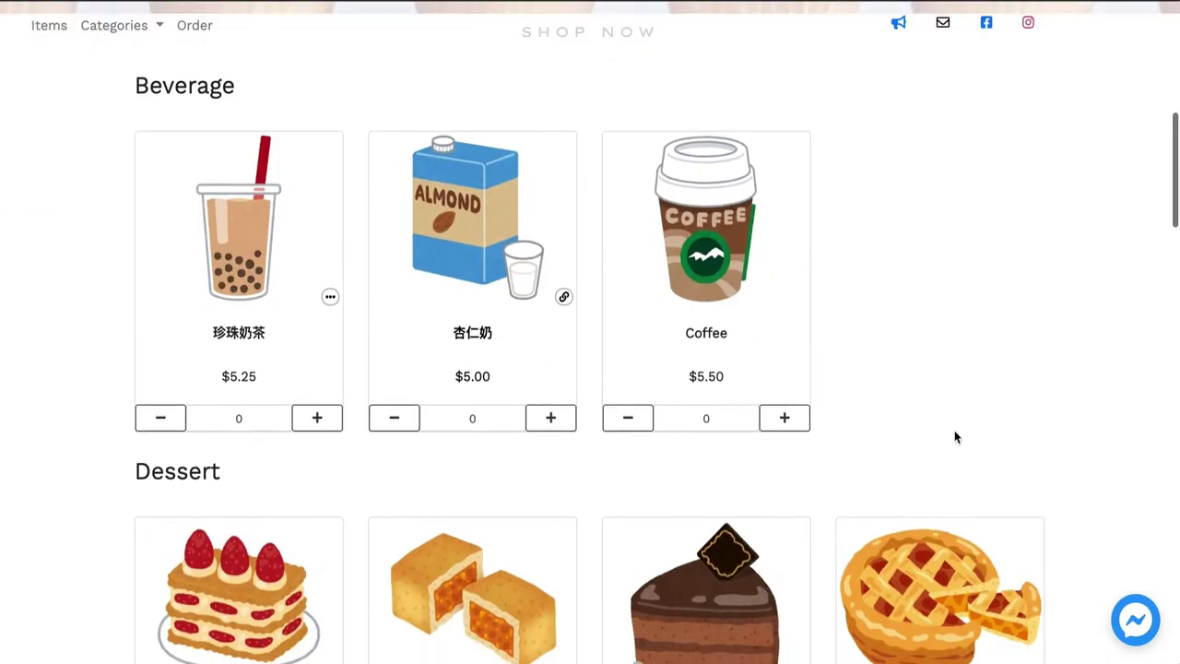
Browse Lulu's Dessert Store through Beverage, Dessert and Food down to the order form.
scroll(955, 437, "down", 3)
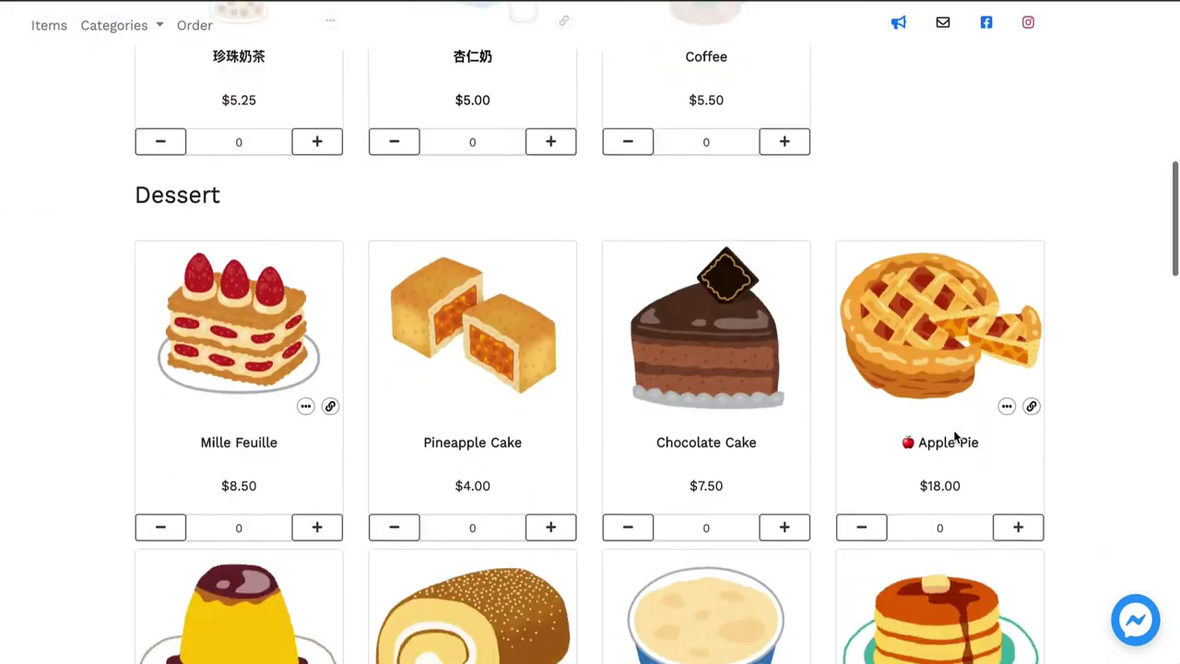
scroll(954, 437, "down", 3)
scroll(955, 437, "down", 2)
scroll(957, 437, "down", 3)
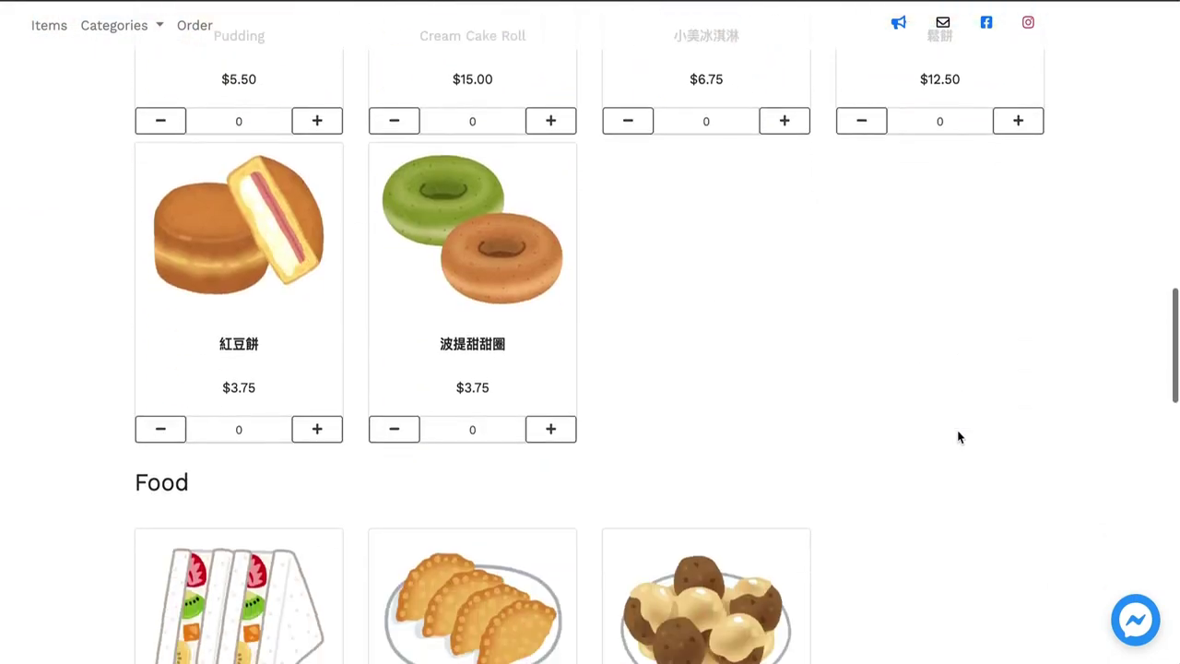
scroll(959, 437, "down", 3)
scroll(959, 437, "down", 3)
scroll(963, 435, "down", 4)
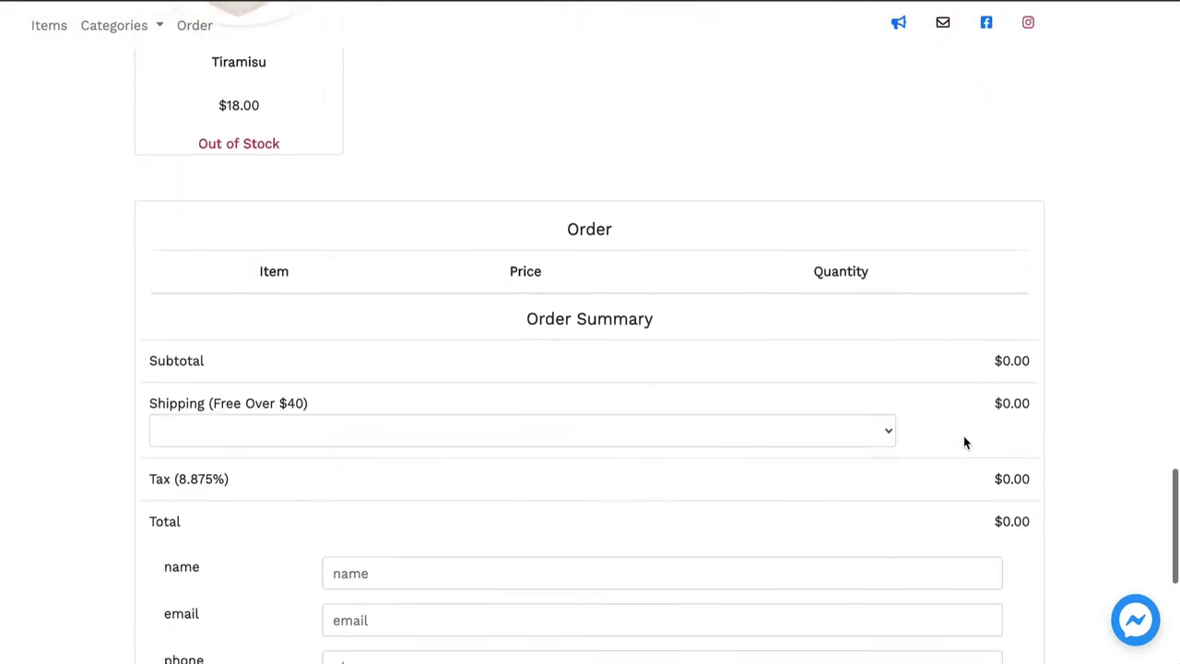
scroll(964, 435, "down", 3)
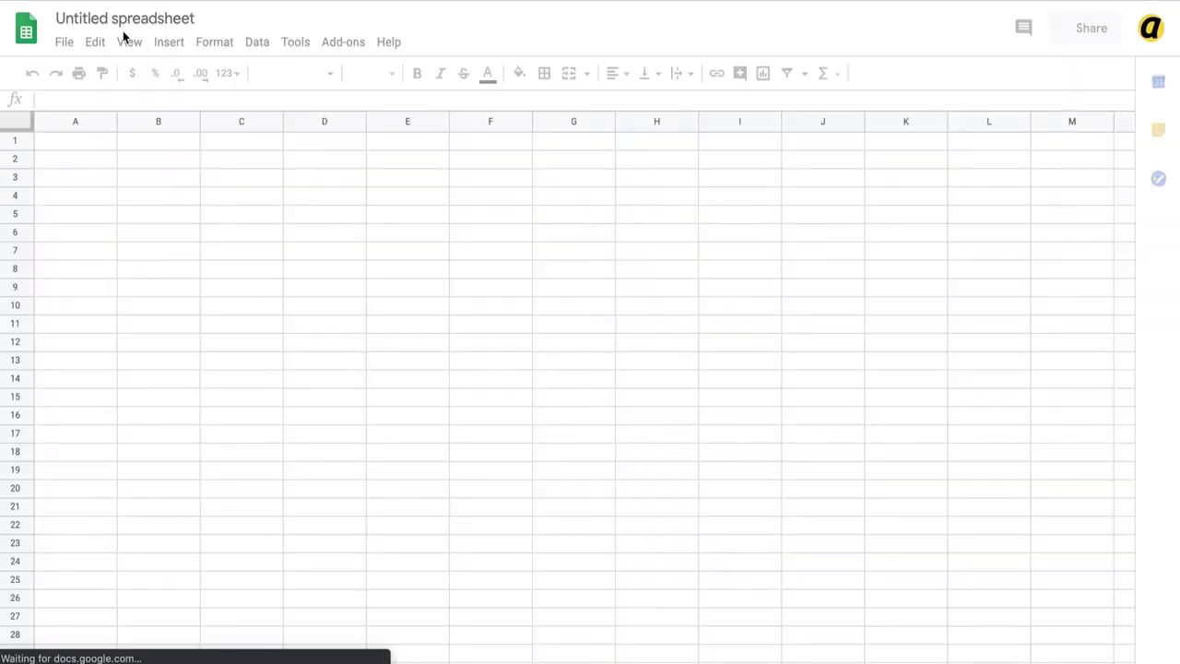
Title the spreadsheet Catalog and paste the eight column headers into row 1.
left_click(123, 19)
type("Catal")
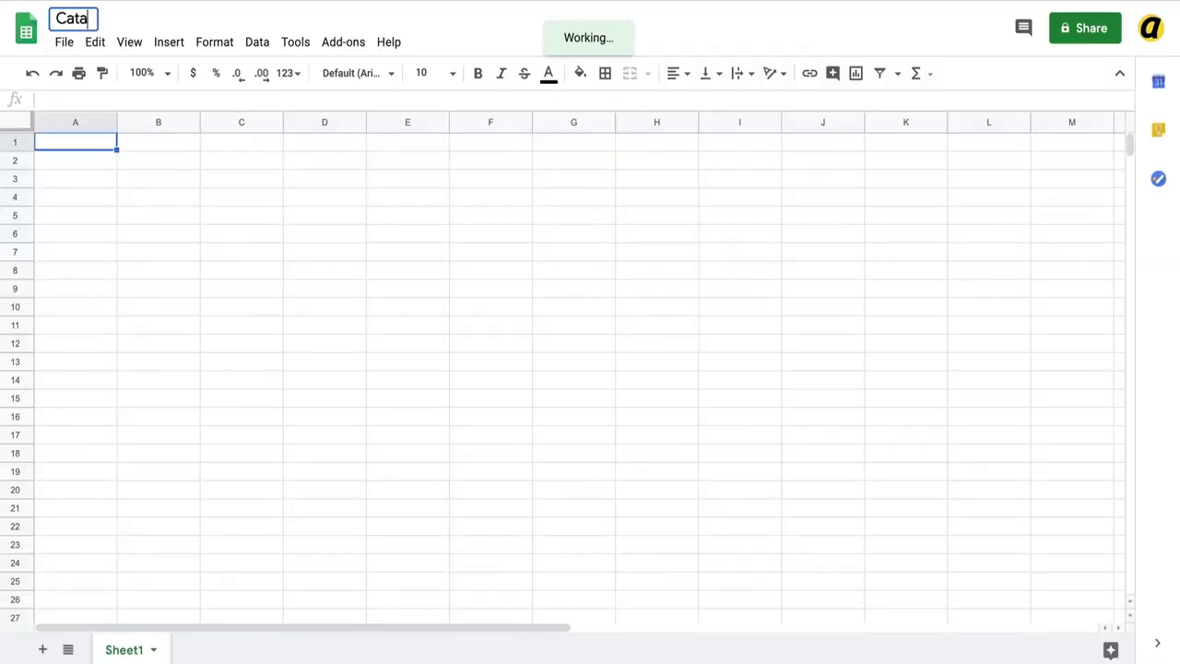
type("og")
key("Return")
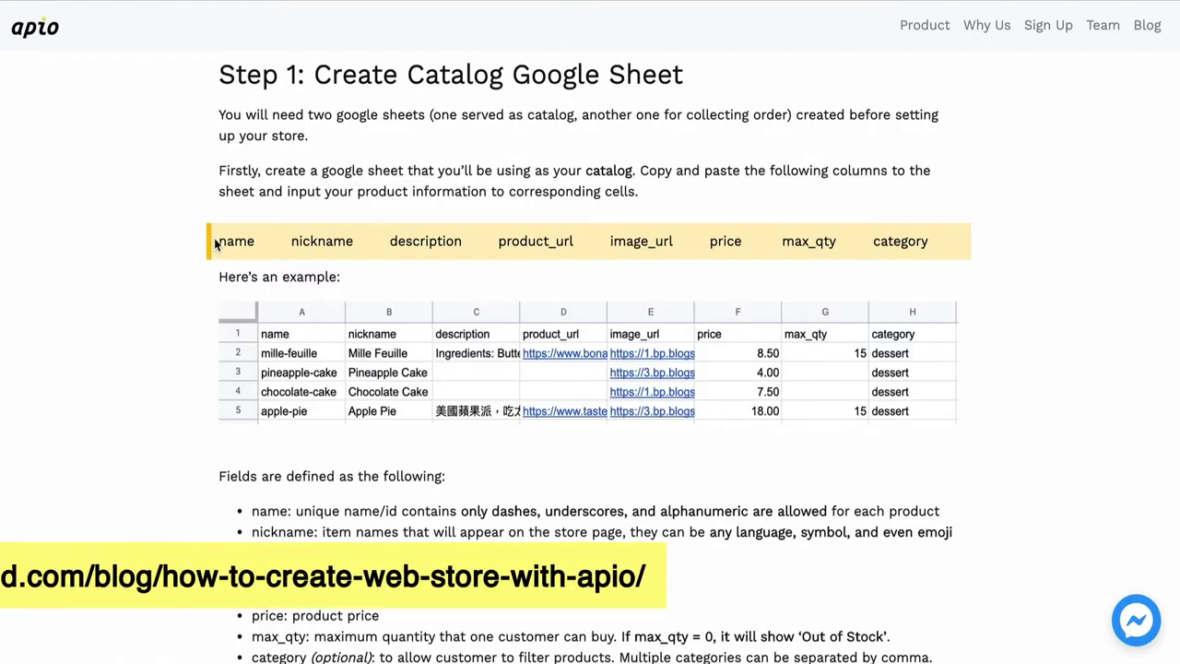
left_click_drag(211, 241, 955, 238)
key("ctrl+c")
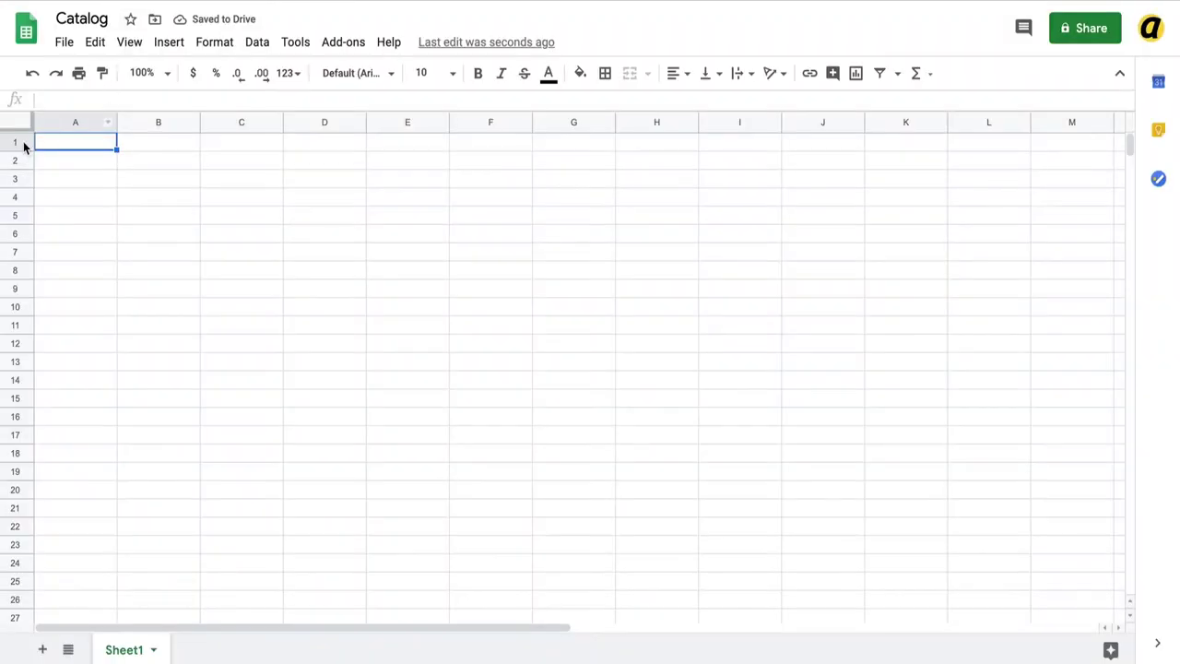
left_click(22, 145)
key("ctrl+v")
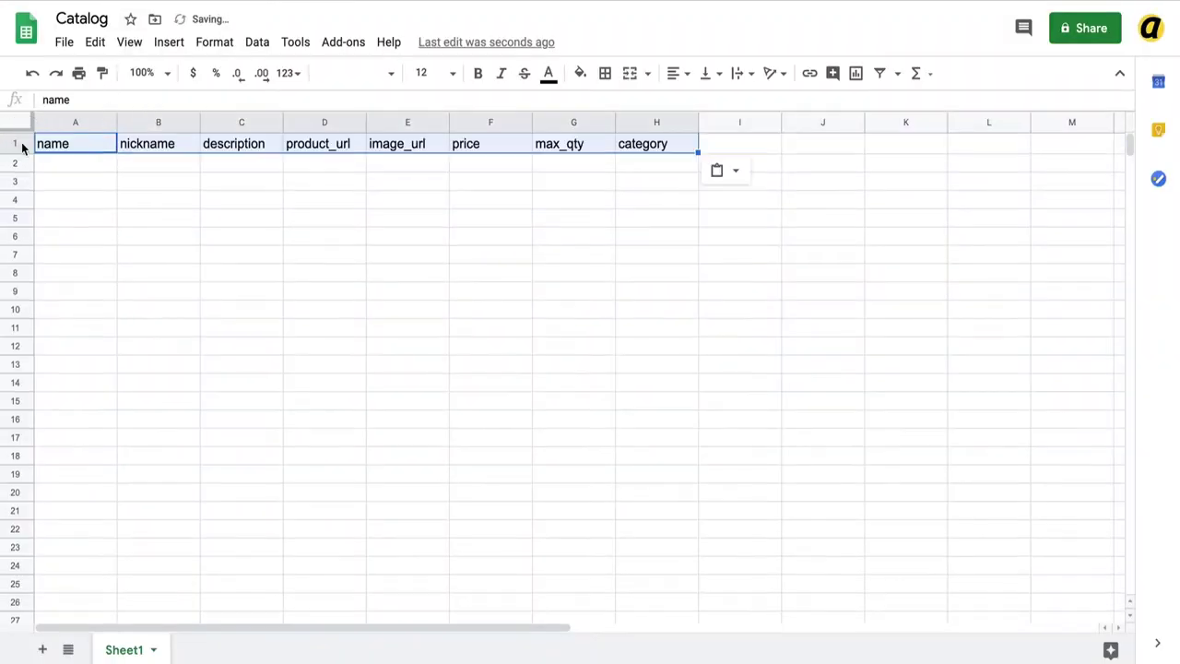
Enter apple-juice in A2 and Apple Juice in B2.
left_click(92, 218)
left_click(87, 164)
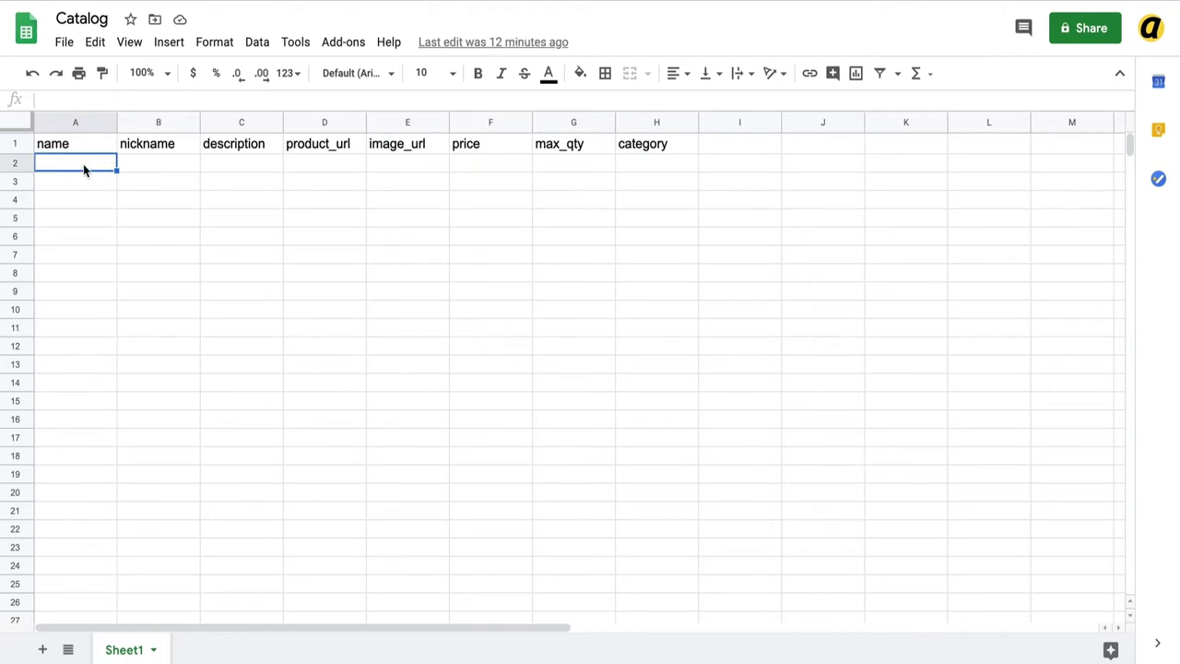
type("apple-juice")
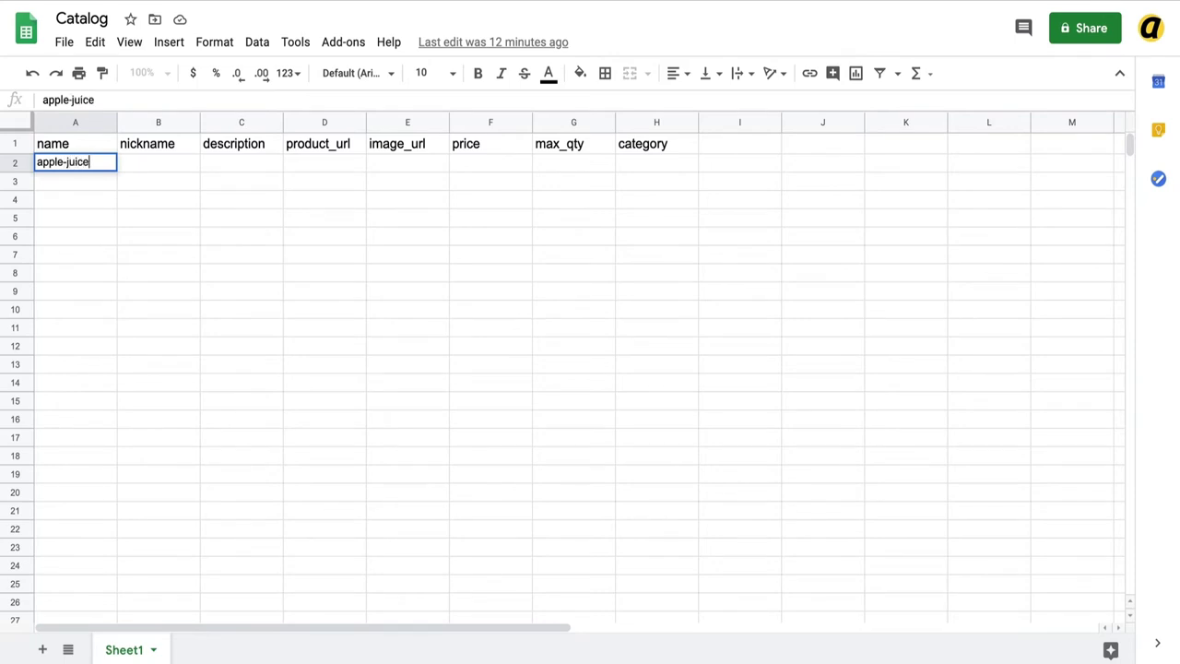
key("Return")
left_click(138, 163)
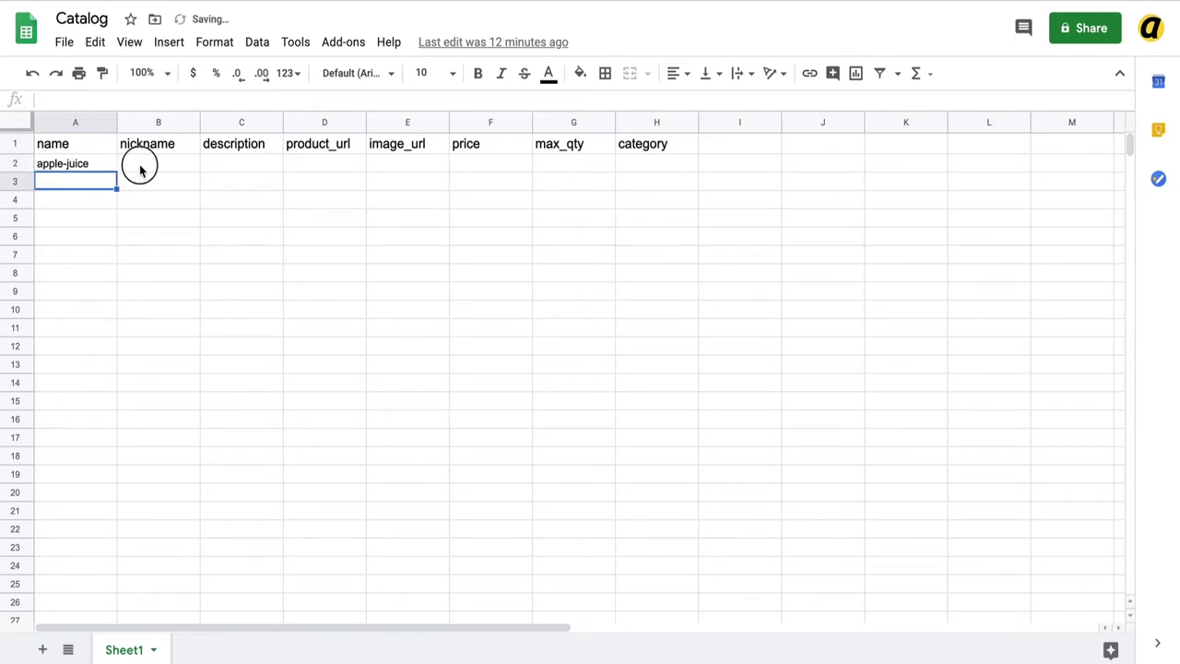
type("a")
key("BackSpace")
type("Apple Juice")
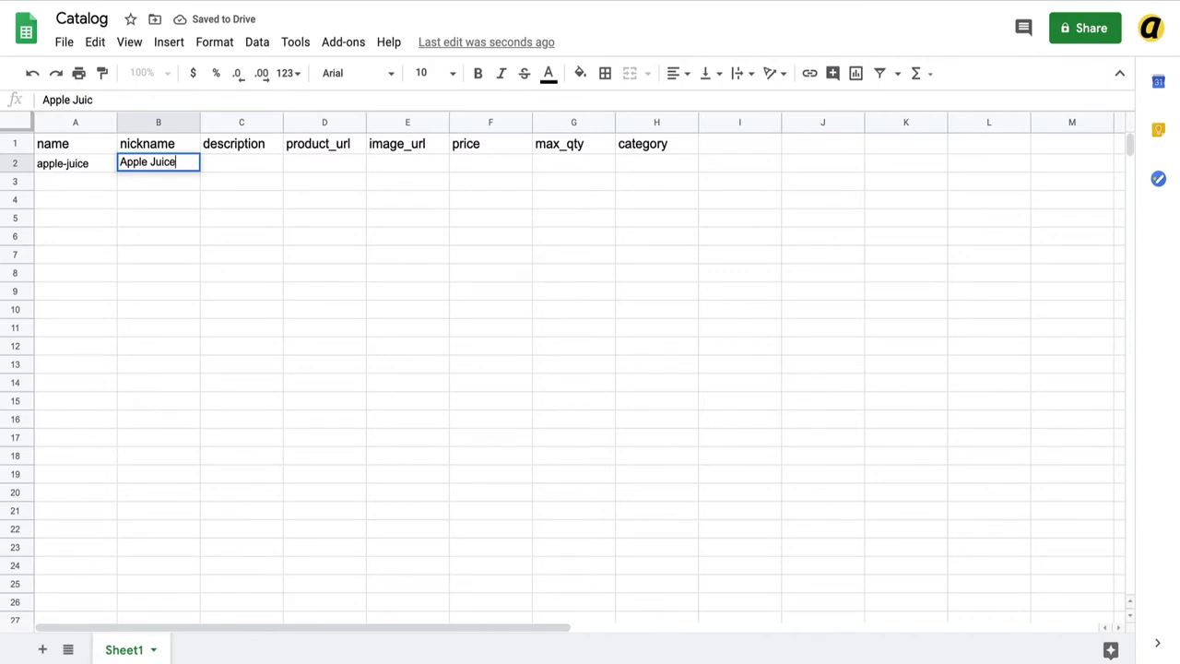
key("Return")
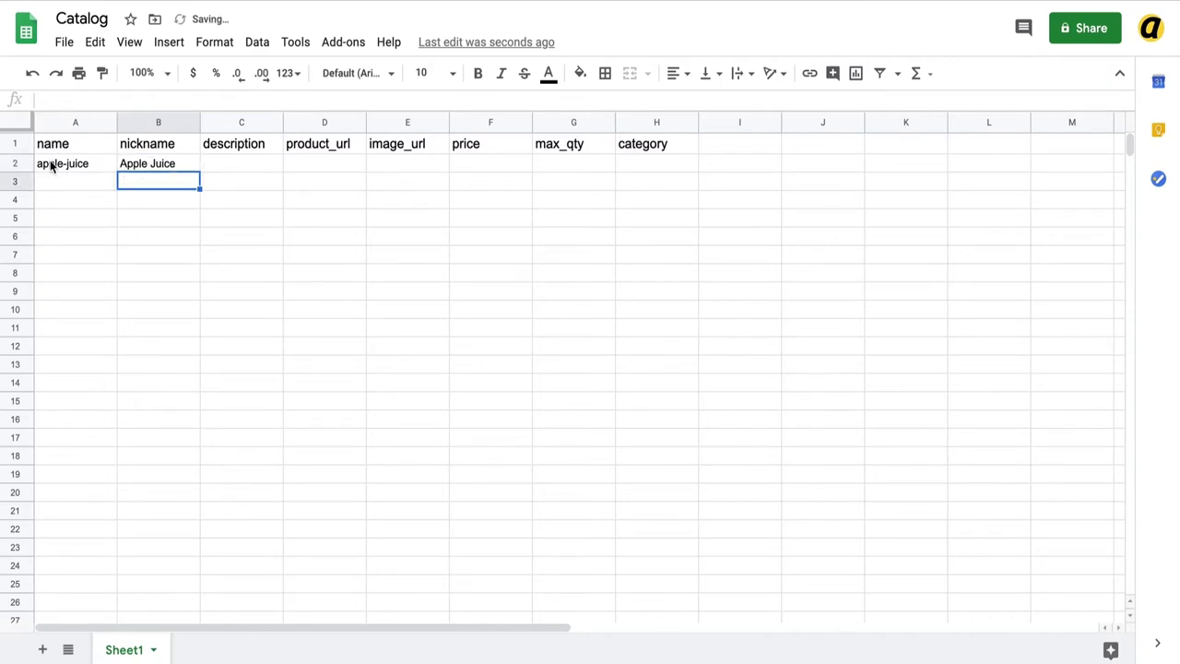
Paste the seven drink and boost product rows into the sheet from row 2.
left_click(20, 163)
key("ctrl+v")
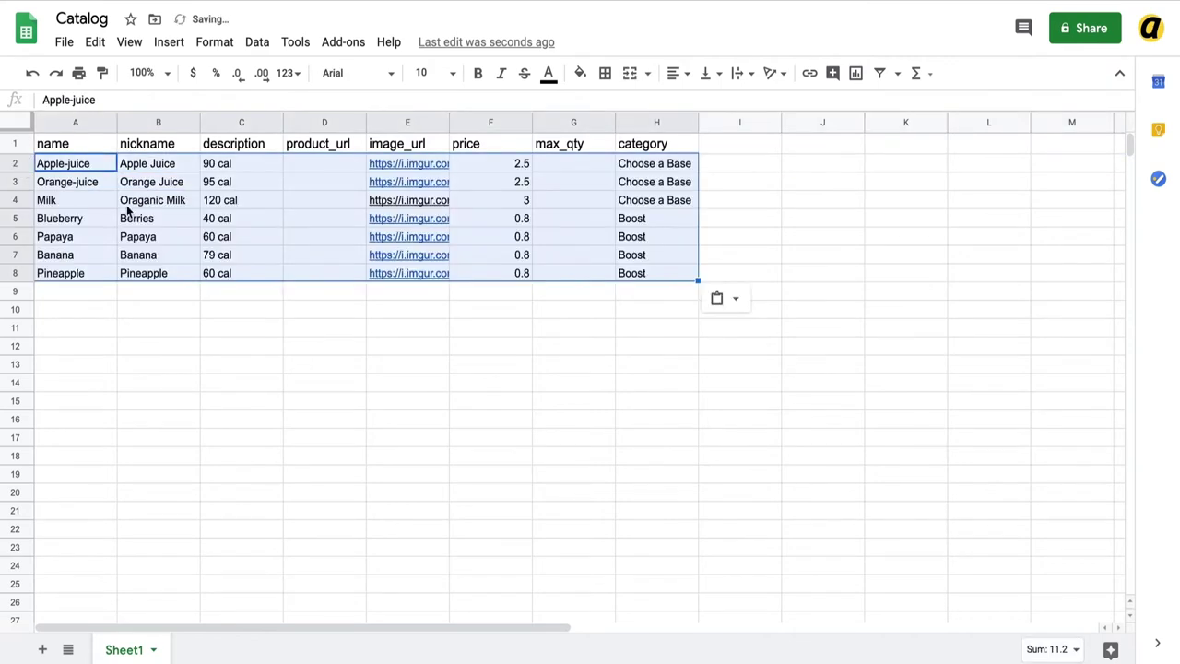
left_click(583, 311)
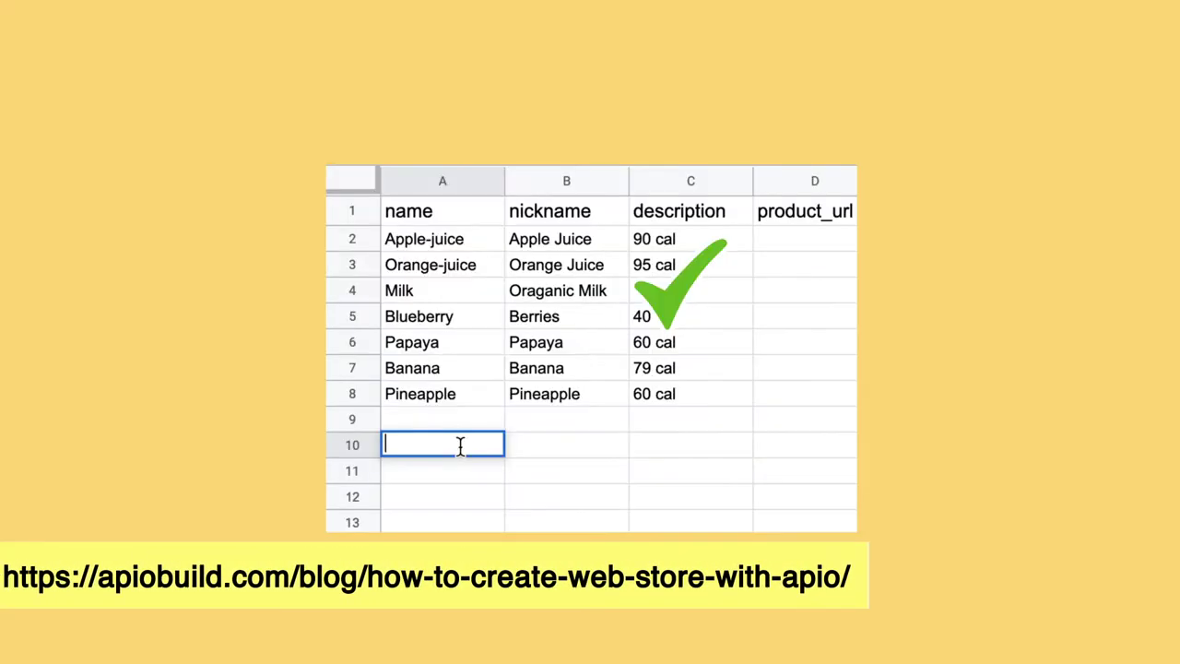
Test the product-naming rules with the invalid name kiwi@@, then lemon.
type("kiw")
type("i@@")
key("Return")
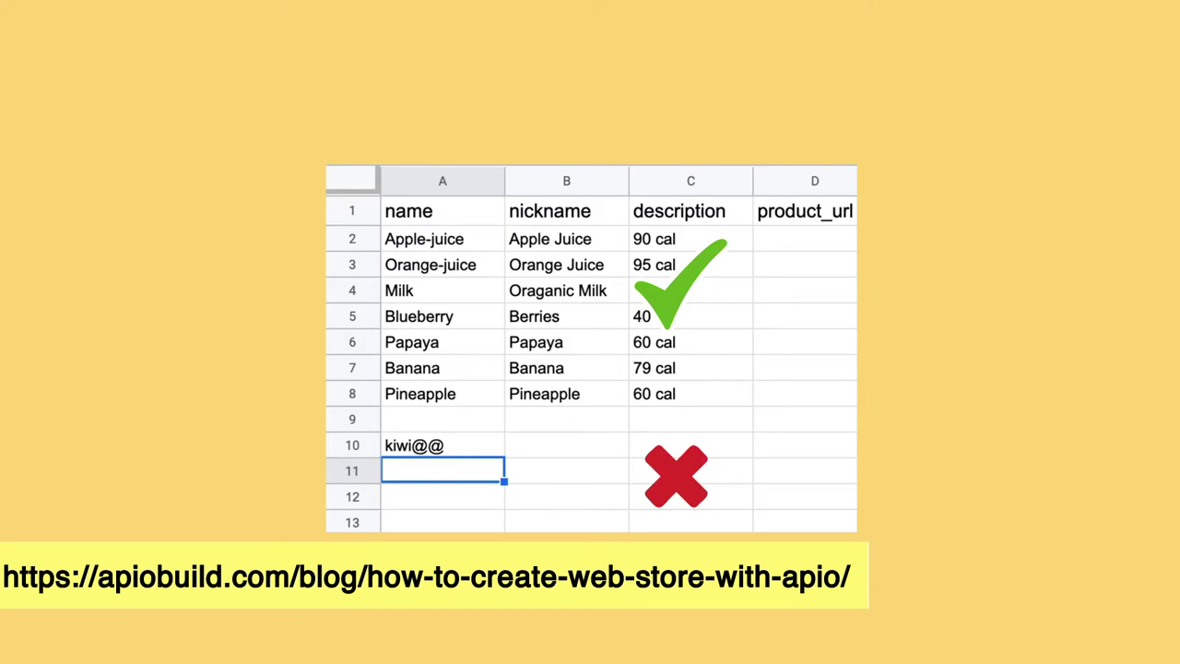
type("lemon")
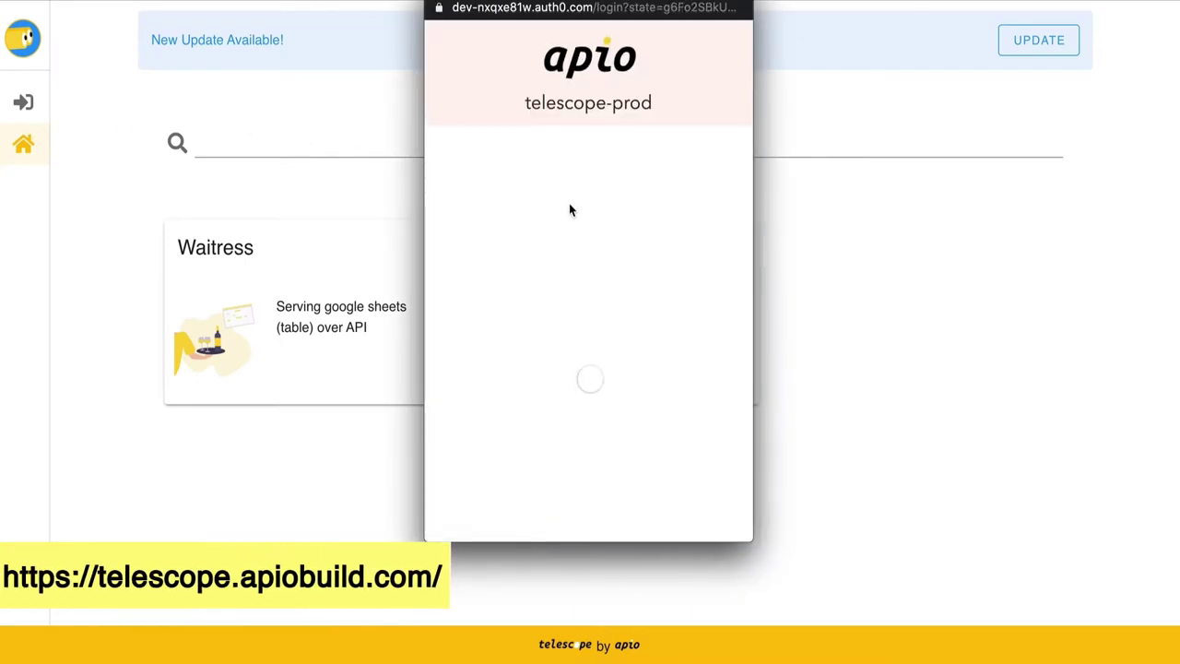
Sign in to Telescope and copy the Waitress service-account email from its authorization form.
left_click(569, 205)
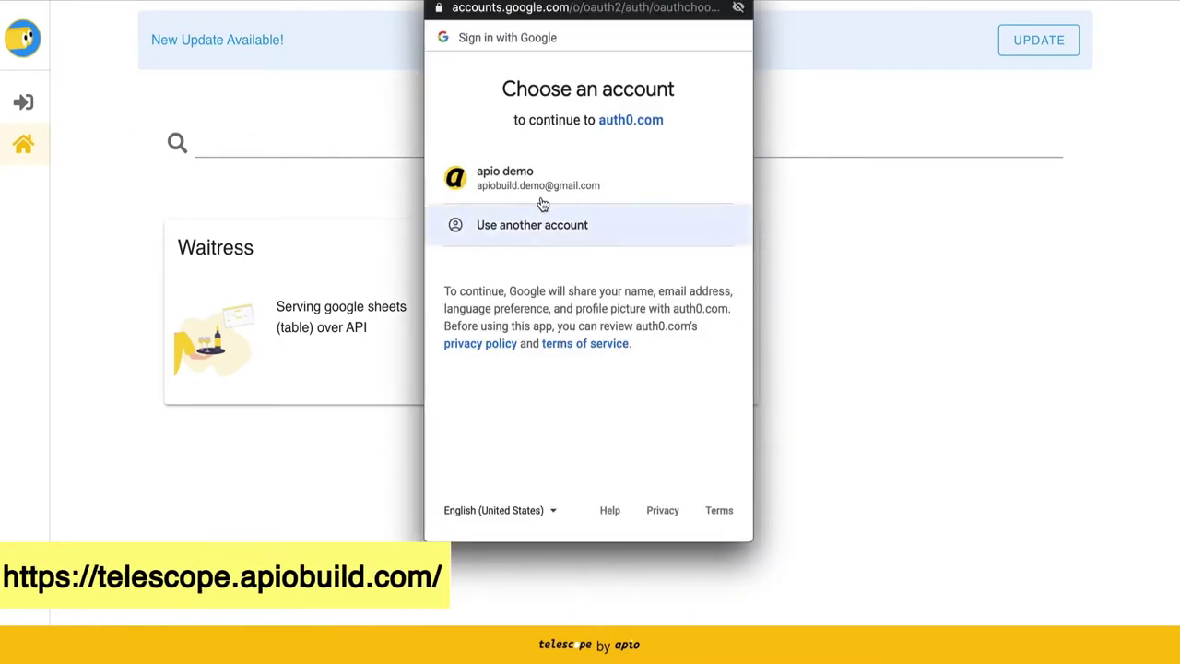
left_click(543, 187)
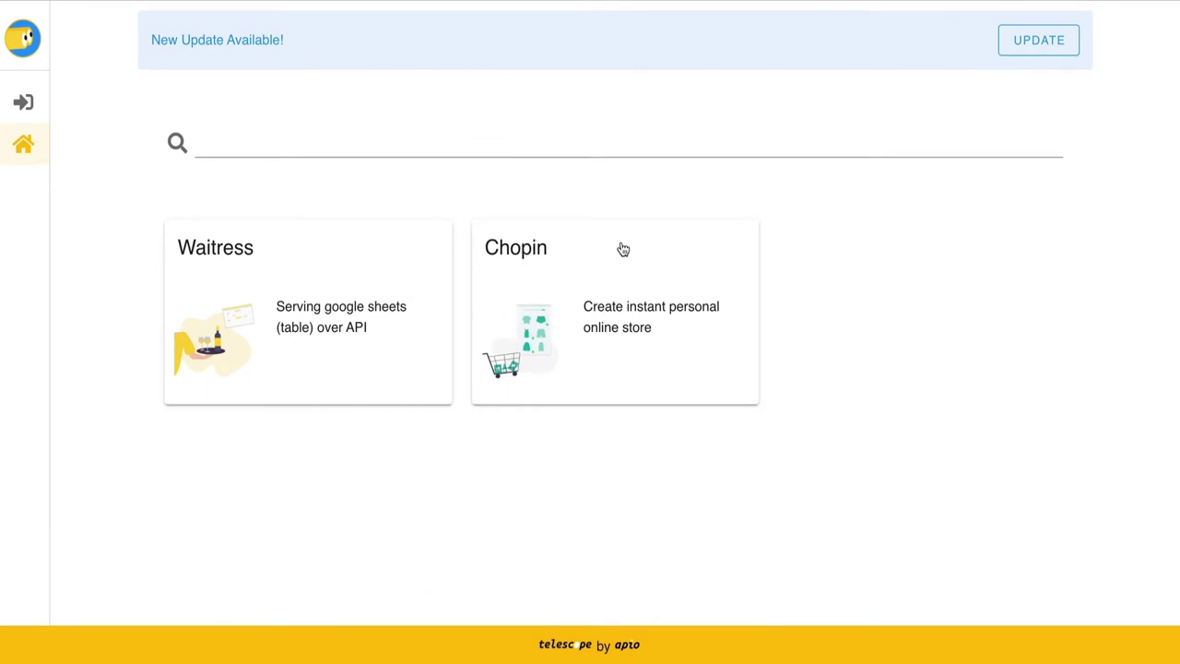
left_click(327, 293)
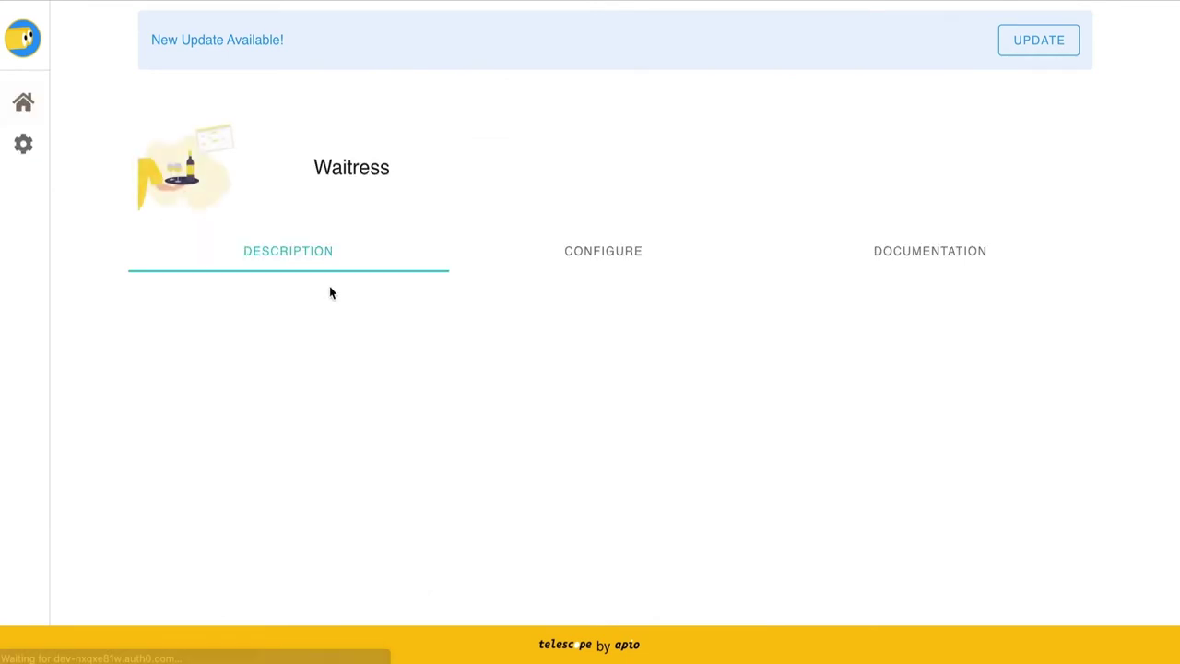
left_click(591, 259)
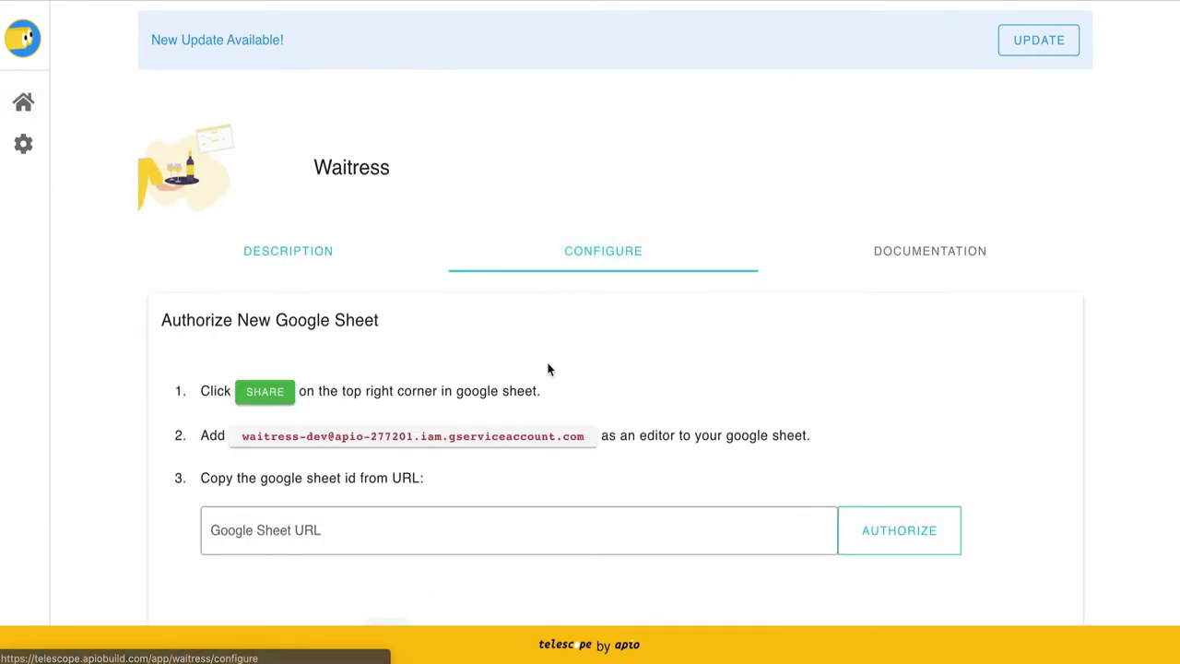
scroll(541, 357, "down", 1)
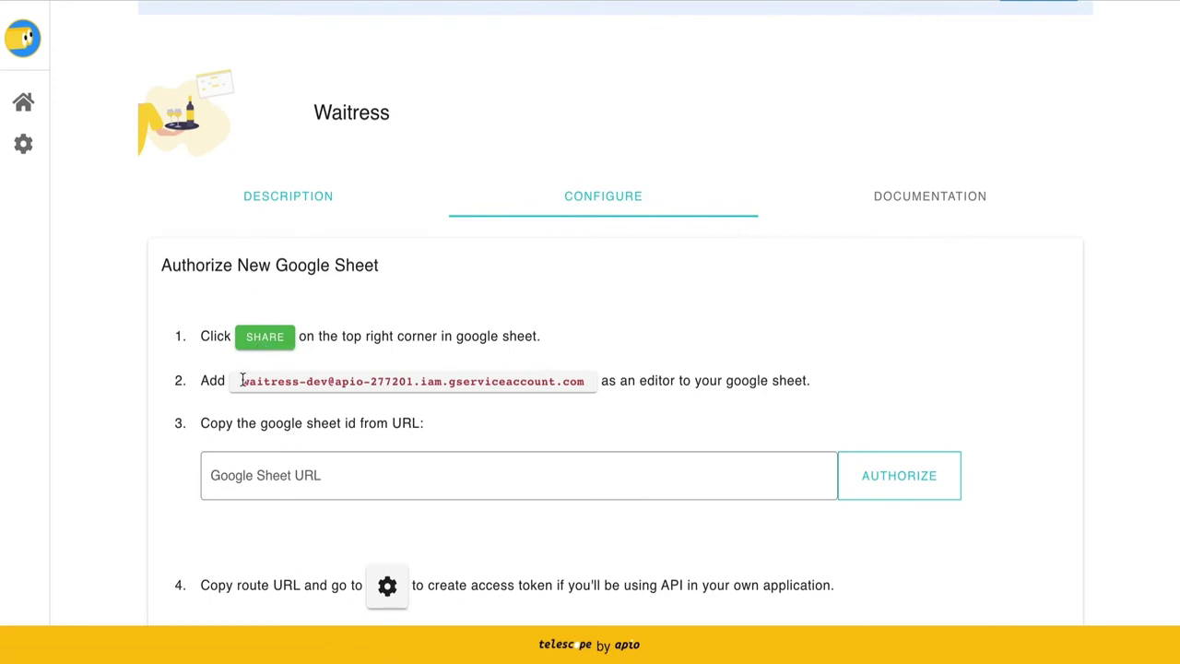
left_click_drag(241, 381, 595, 396)
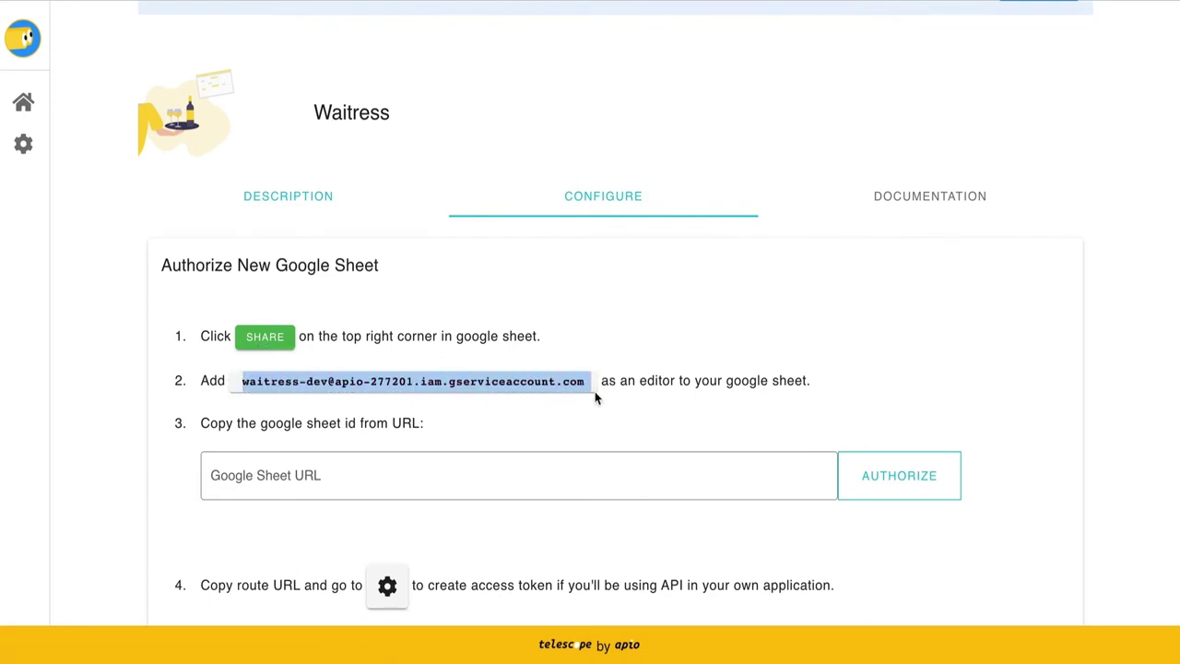
Share the Catalog sheet as Editor with the service account and authorize it via Google sign-in.
left_click(1090, 27)
key("ctrl+v")
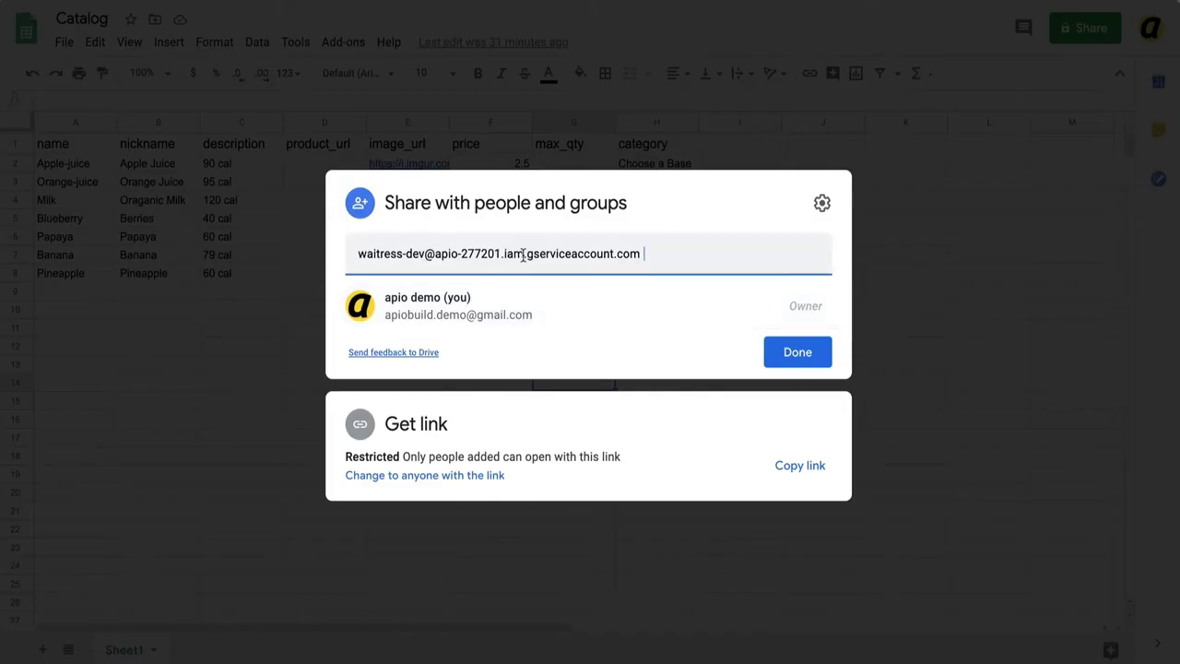
key("Return")
left_click(799, 480)
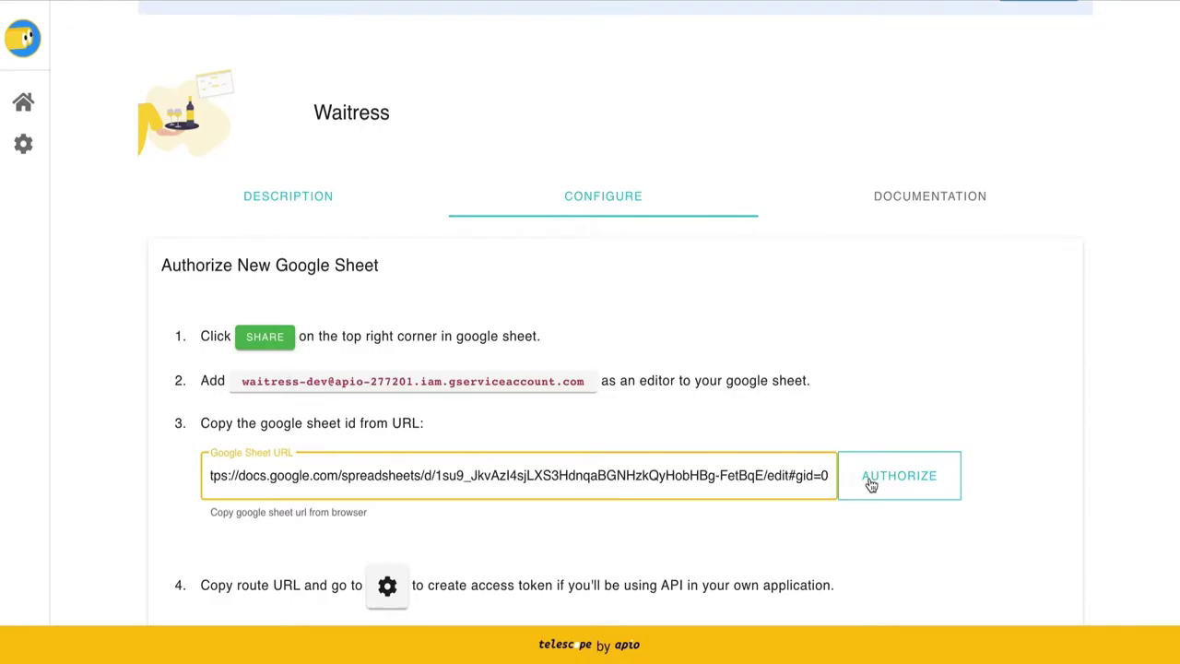
left_click(870, 483)
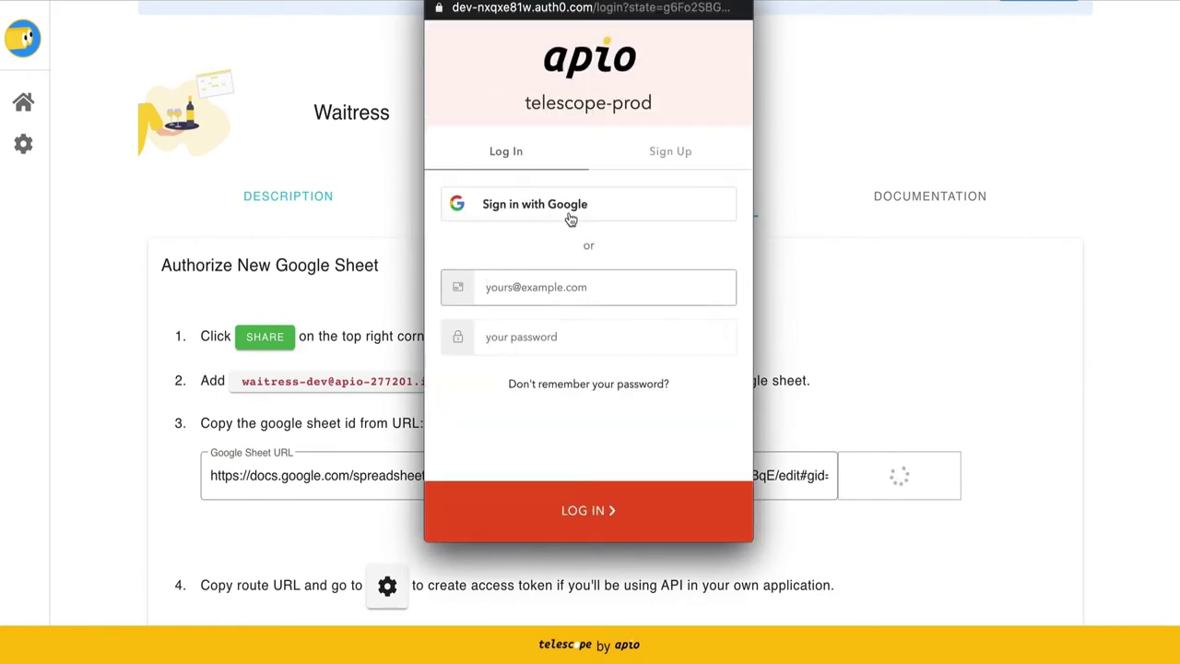
left_click(570, 218)
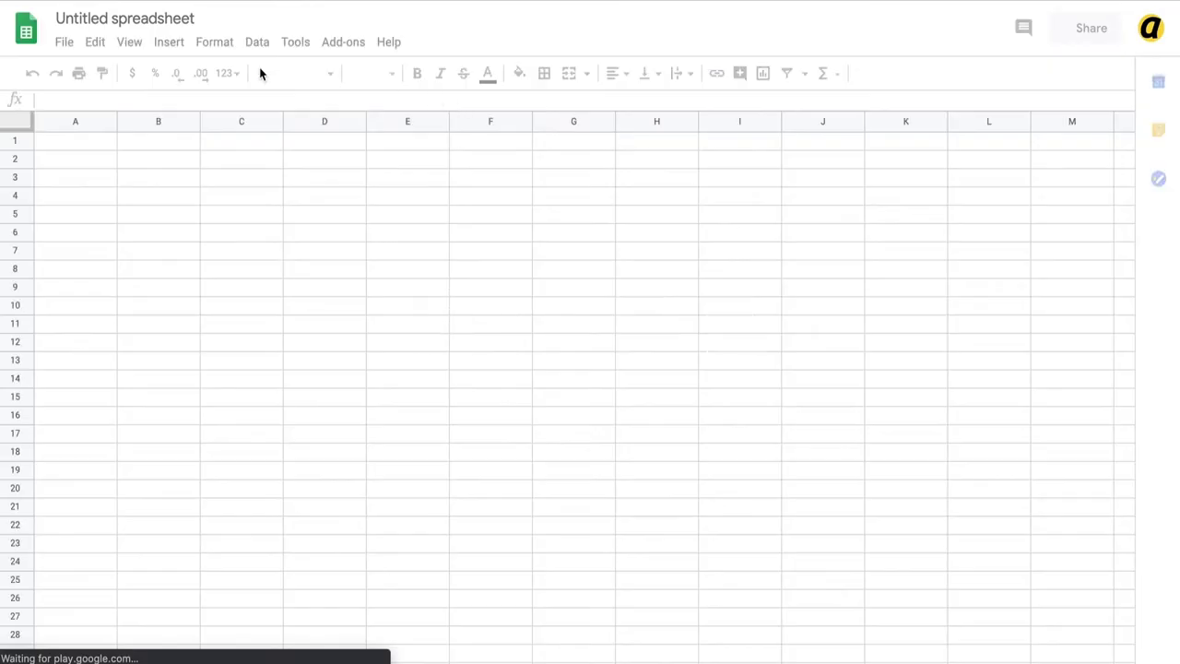
Title the new spreadsheet Order and paste the order column headers into row 1.
left_click(104, 17)
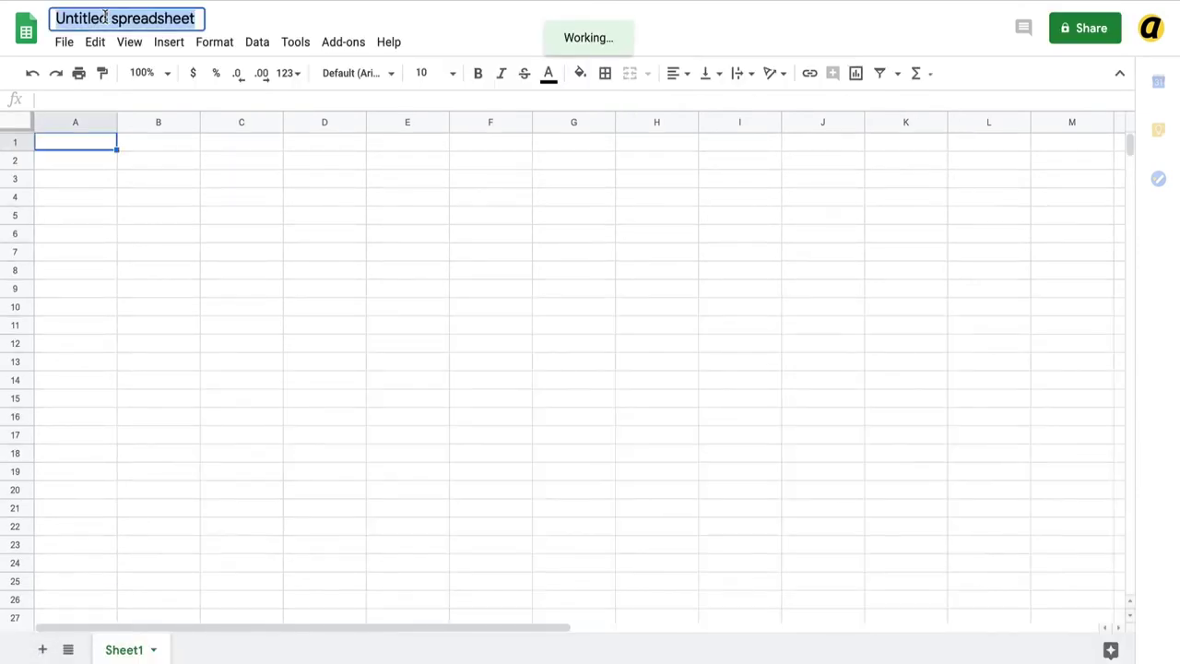
type("Order")
key("Return")
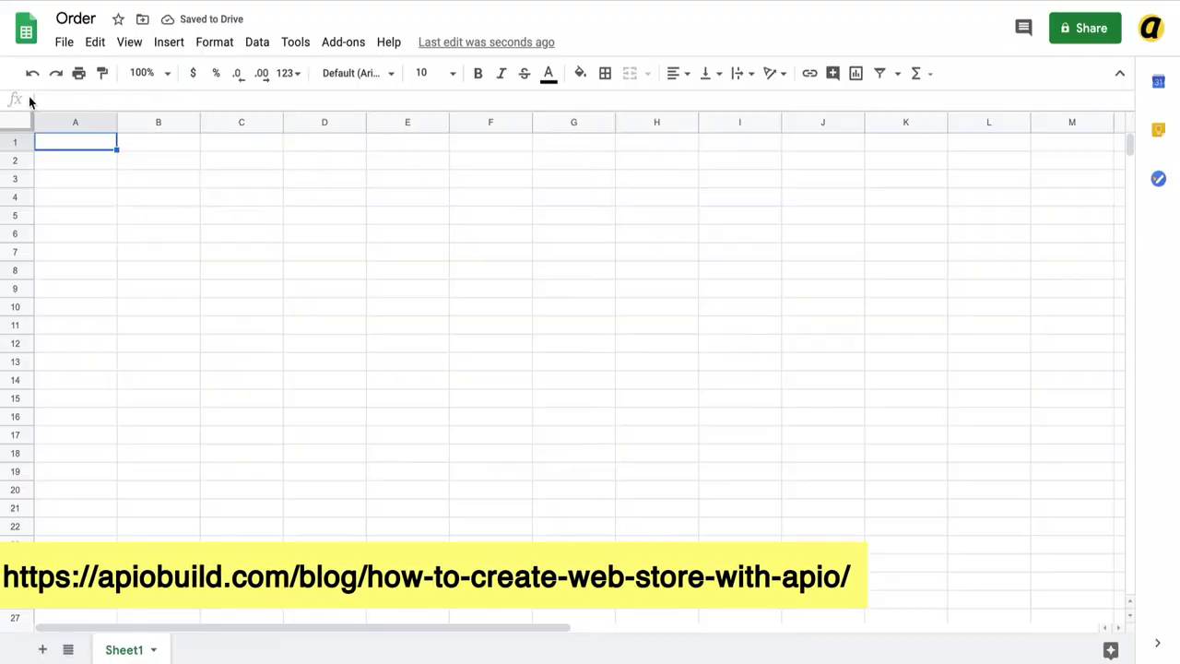
key("ctrl+v")
left_click(62, 163)
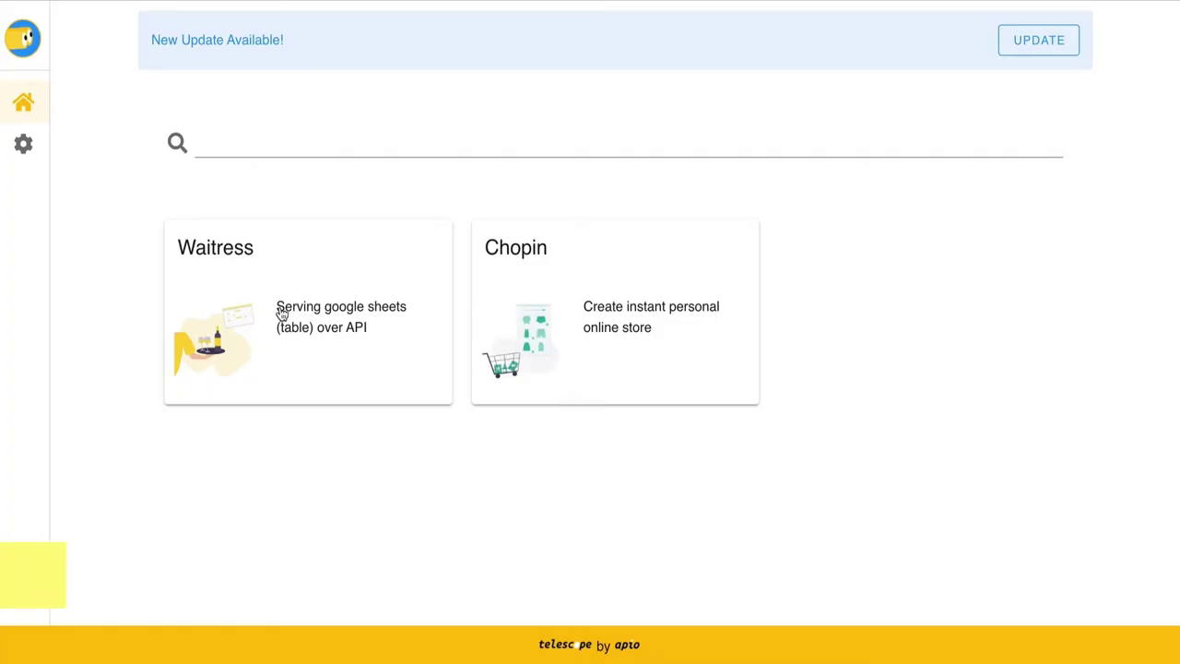
Share the Order sheet as Editor with Waitress's service account and paste its URL into Waitress.
left_click(281, 312)
left_click(559, 250)
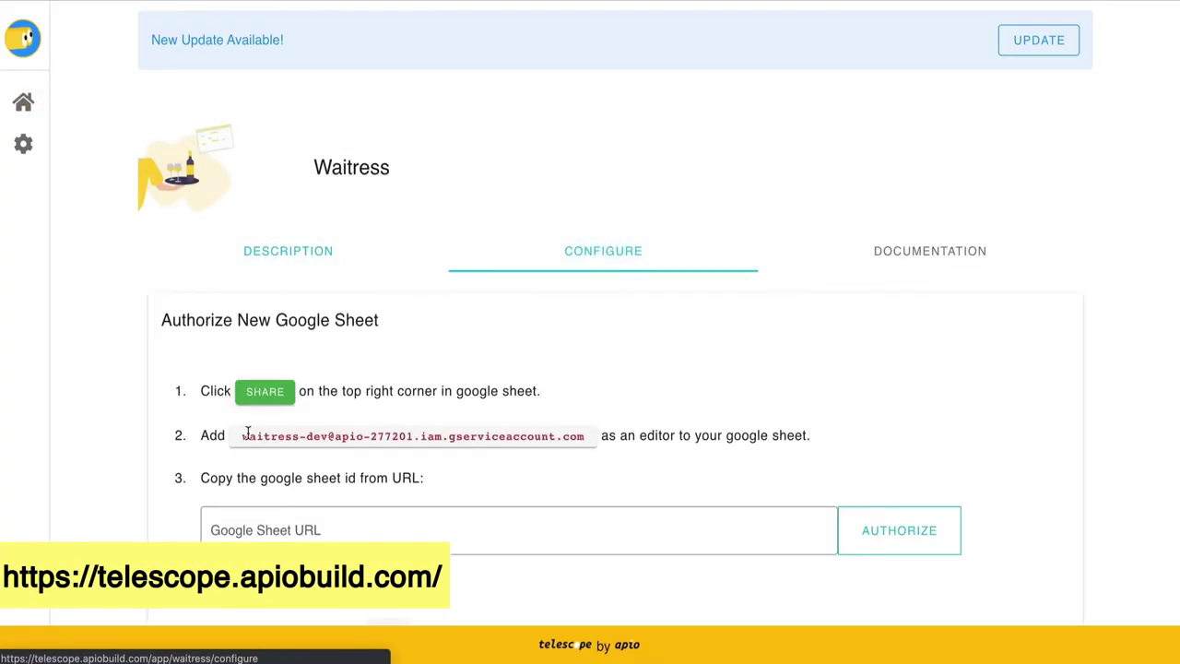
left_click_drag(243, 436, 583, 441)
key("ctrl+c")
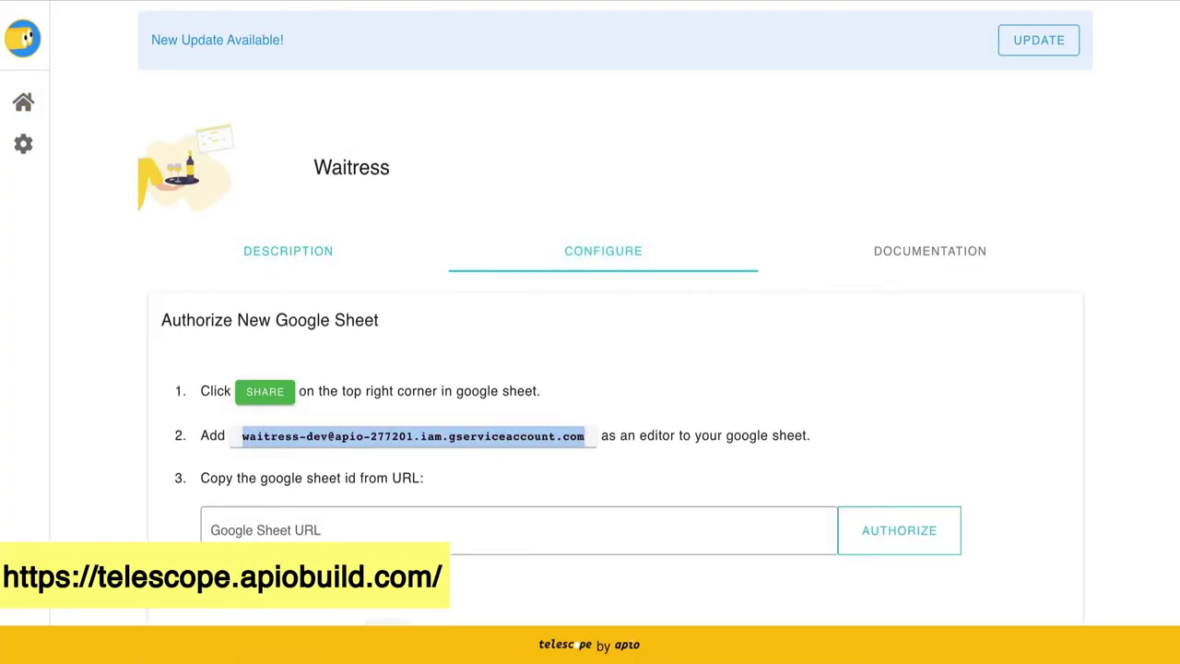
left_click(1068, 37)
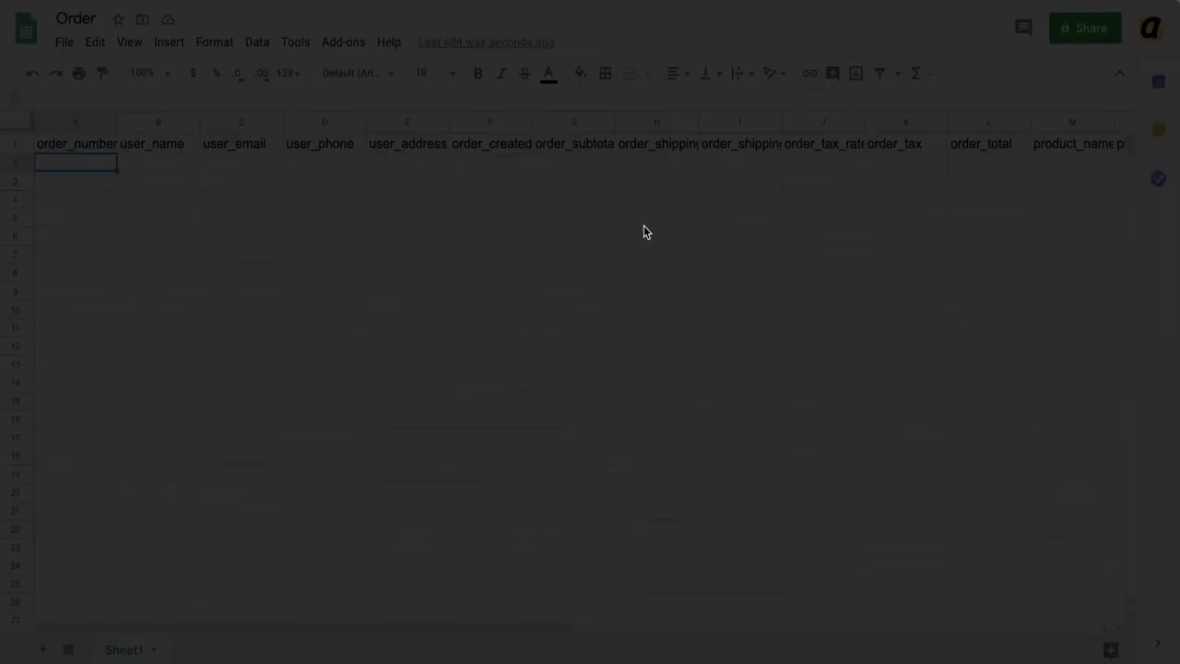
key("ctrl+v")
left_click(624, 308)
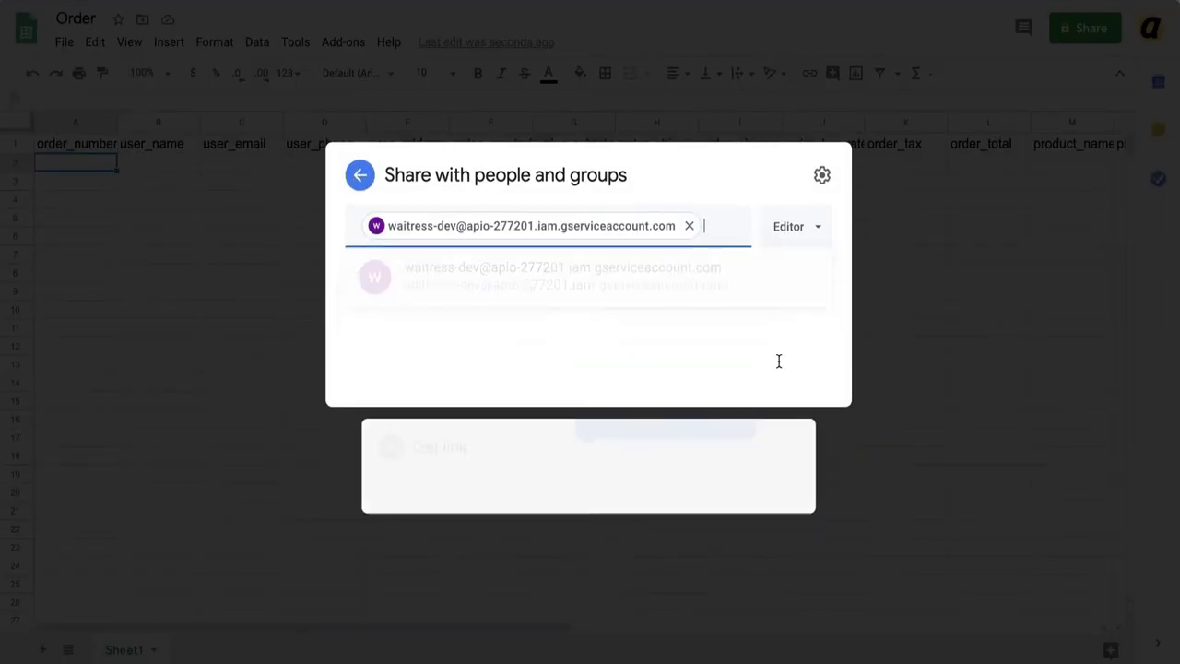
left_click(794, 479)
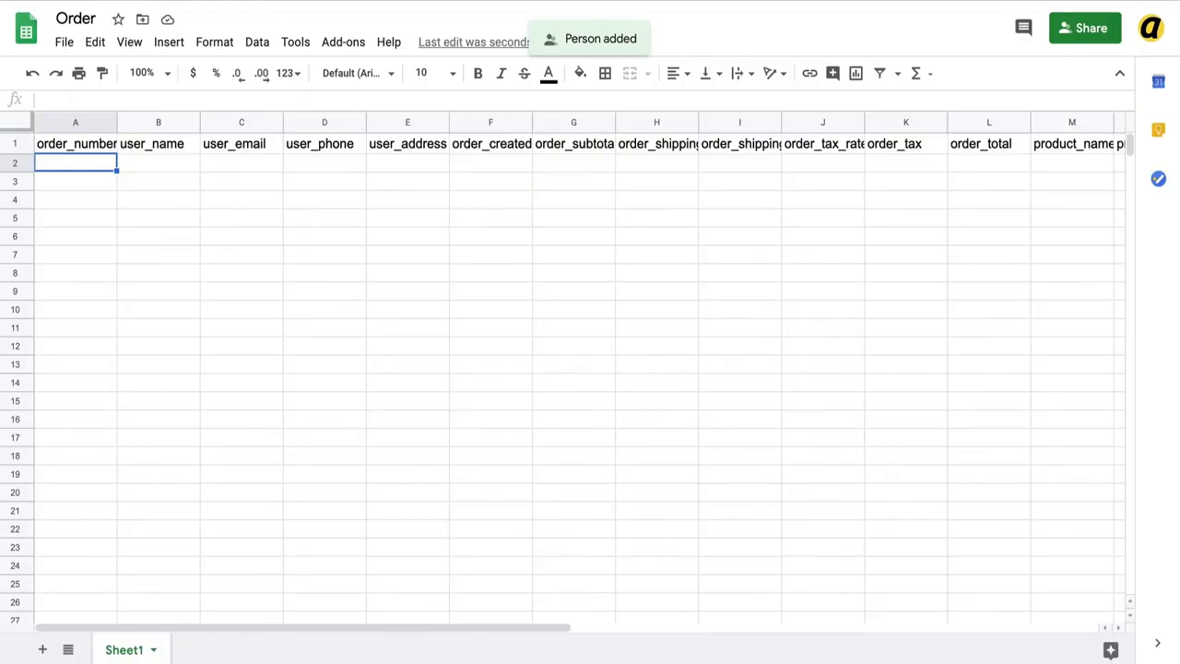
left_click(553, 551)
key("ctrl+v")
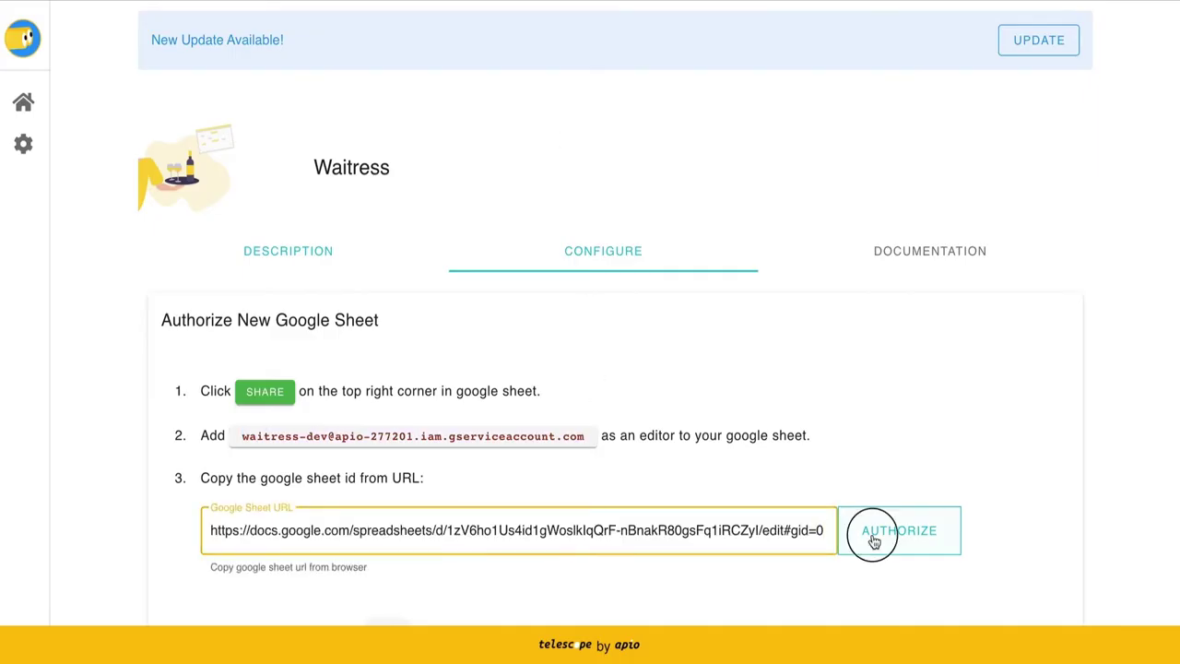
Authorize the pasted Order sheet link for Waitress.
left_click(869, 532)
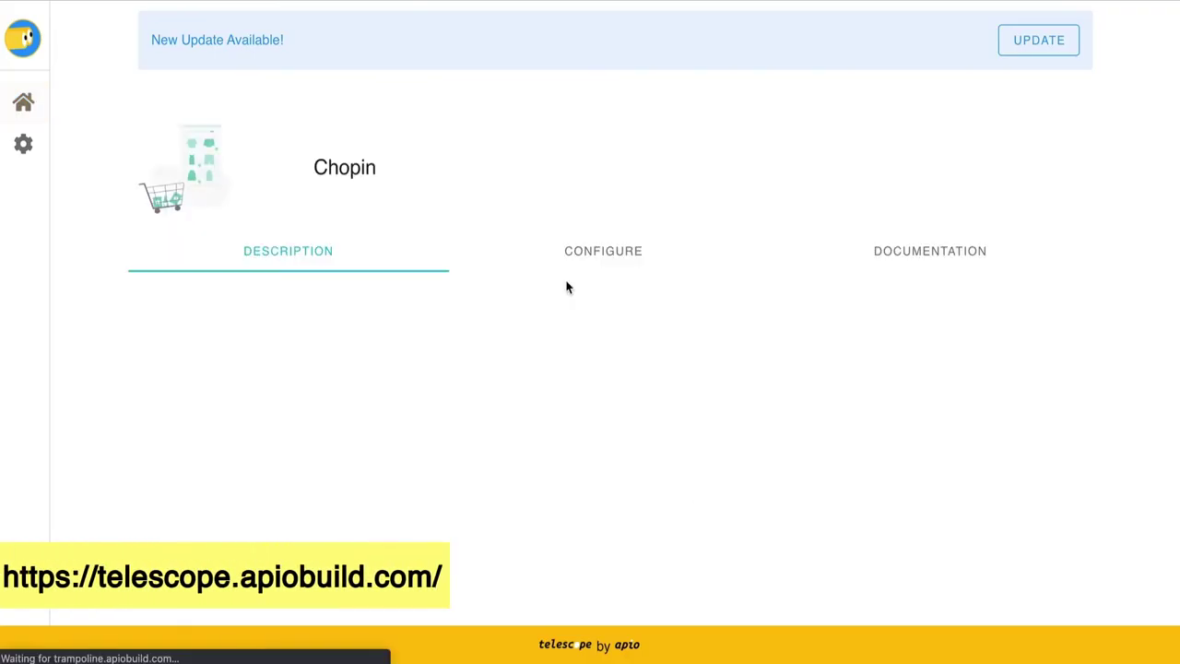
left_click(566, 269)
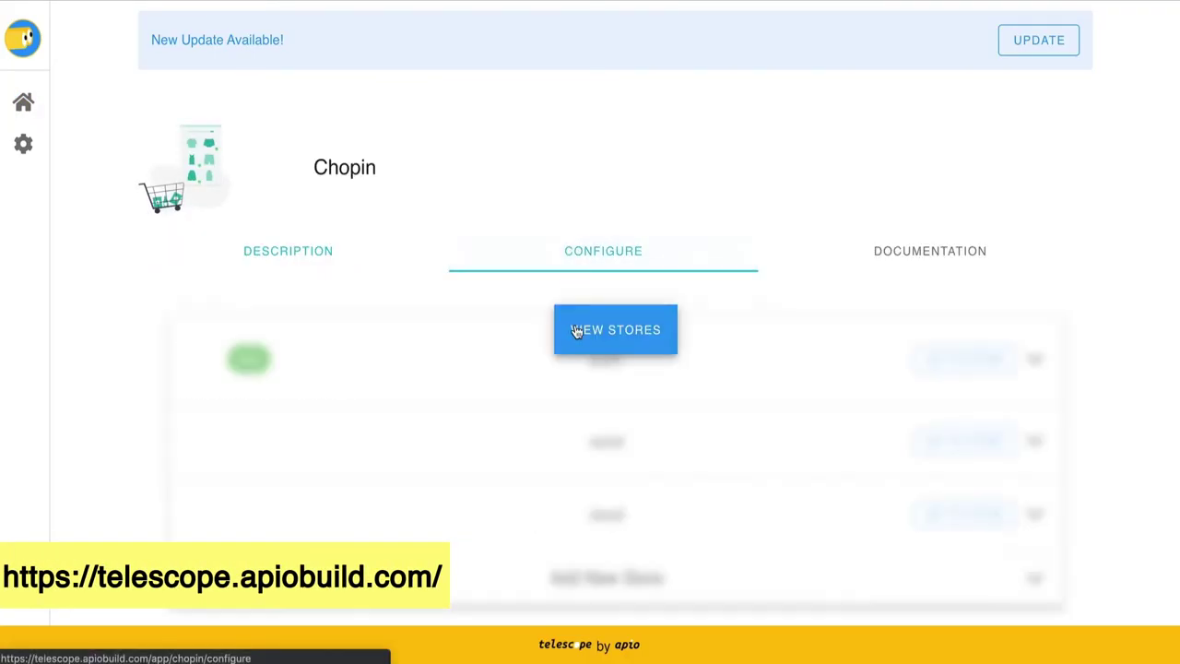
left_click(593, 337)
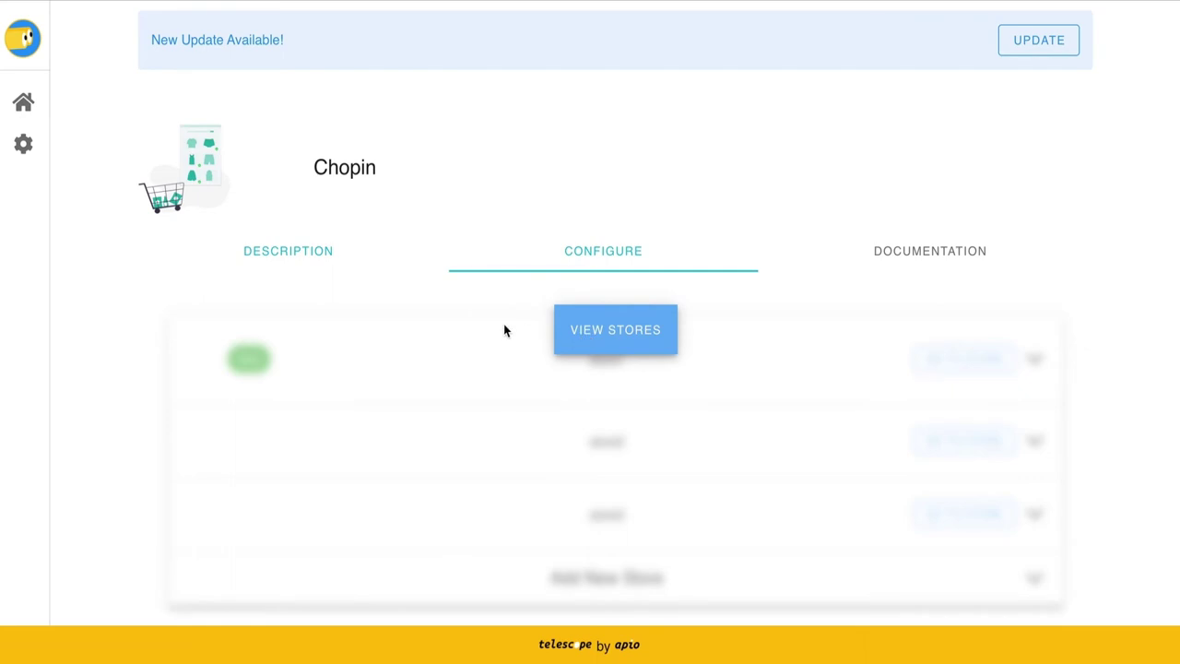
left_click(553, 339)
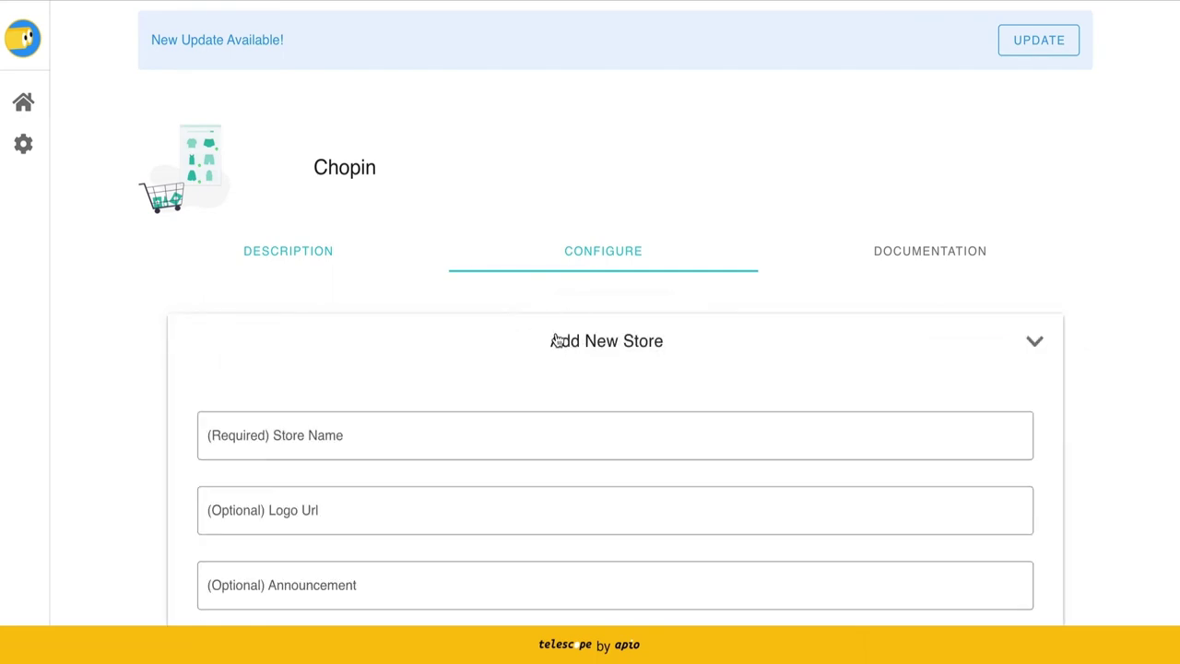
left_click(443, 433)
type("APIO DEMO JUICE BAR")
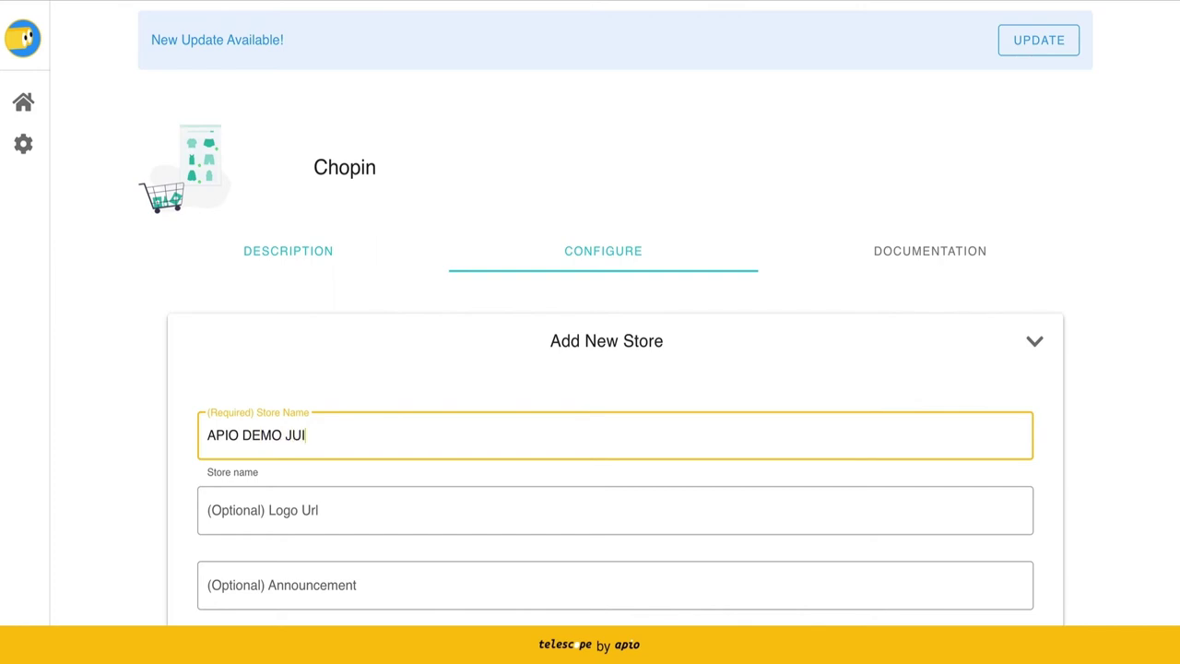
left_click(427, 508)
type("https://i.imgur.com/zWflidG.jpg")
Add the 'For demo' store announcement.
scroll(437, 501, "down", 1)
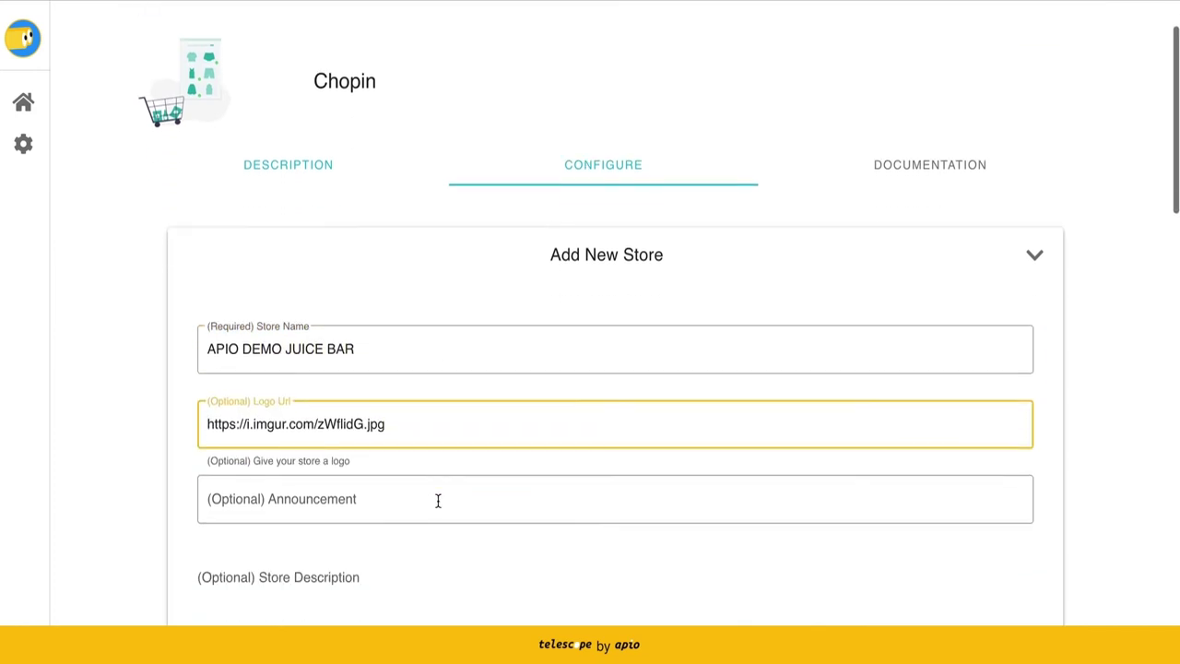
left_click(426, 506)
type("For demo")
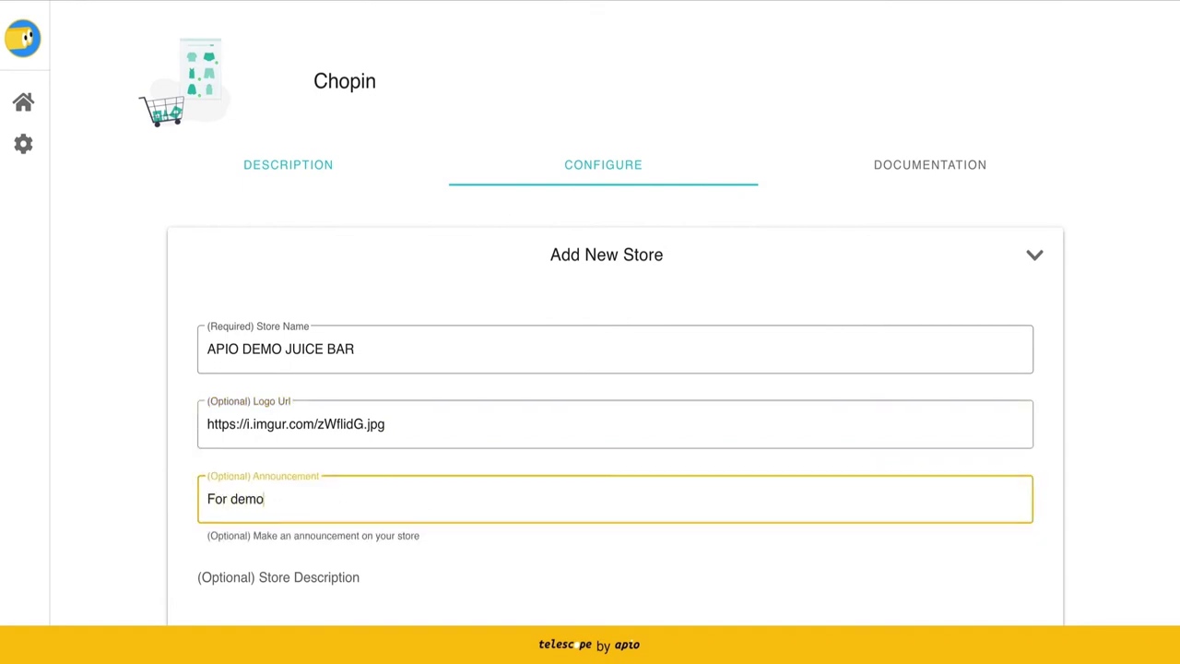
scroll(463, 452, "down", 2)
scroll(476, 439, "down", 3)
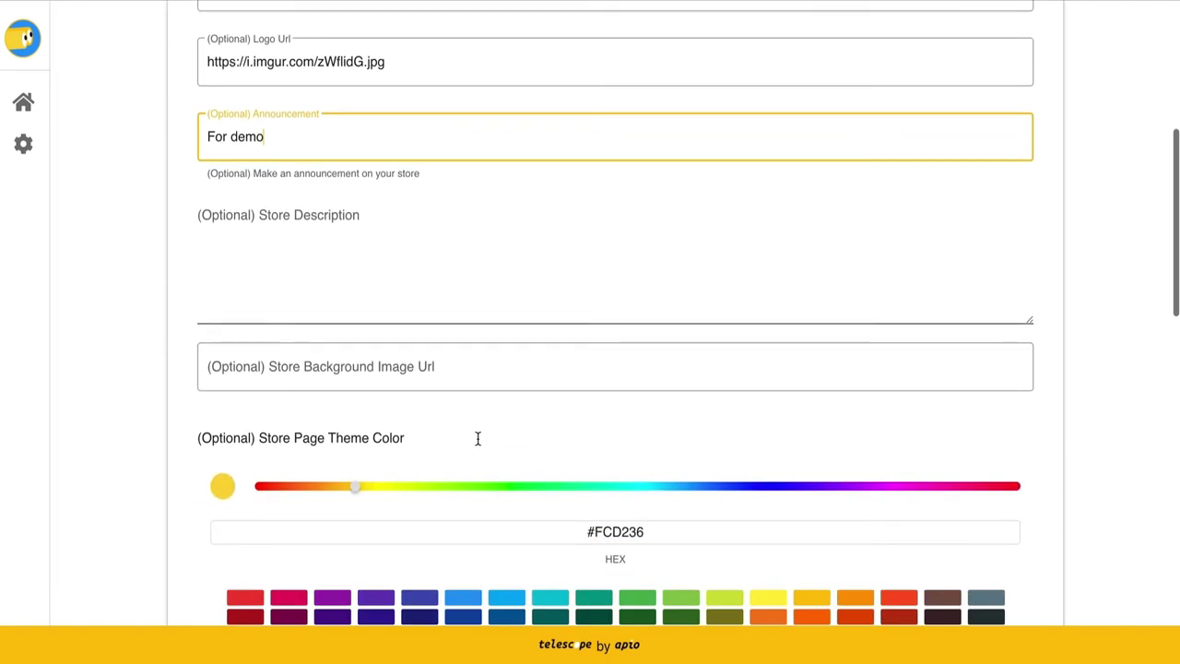
scroll(477, 443, "down", 1)
left_click_drag(355, 364, 324, 369)
scroll(595, 363, "down", 2)
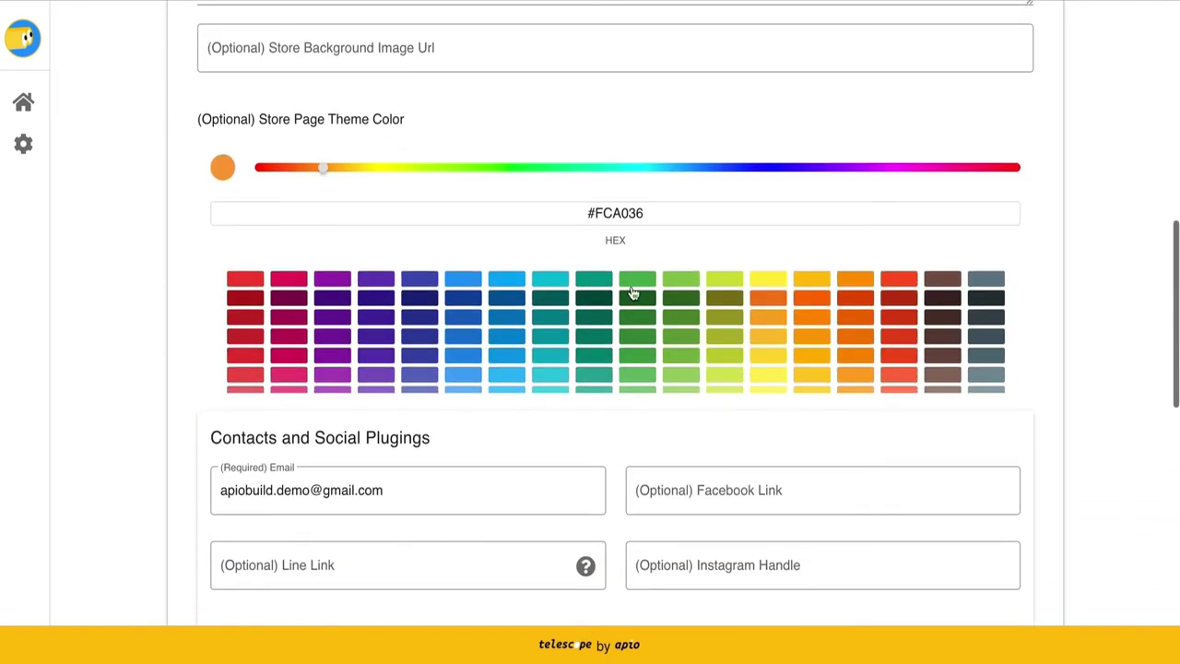
Pick the green #4CAF50 swatch in the Store Page Theme Color palette.
left_click(648, 282)
scroll(554, 304, "down", 1)
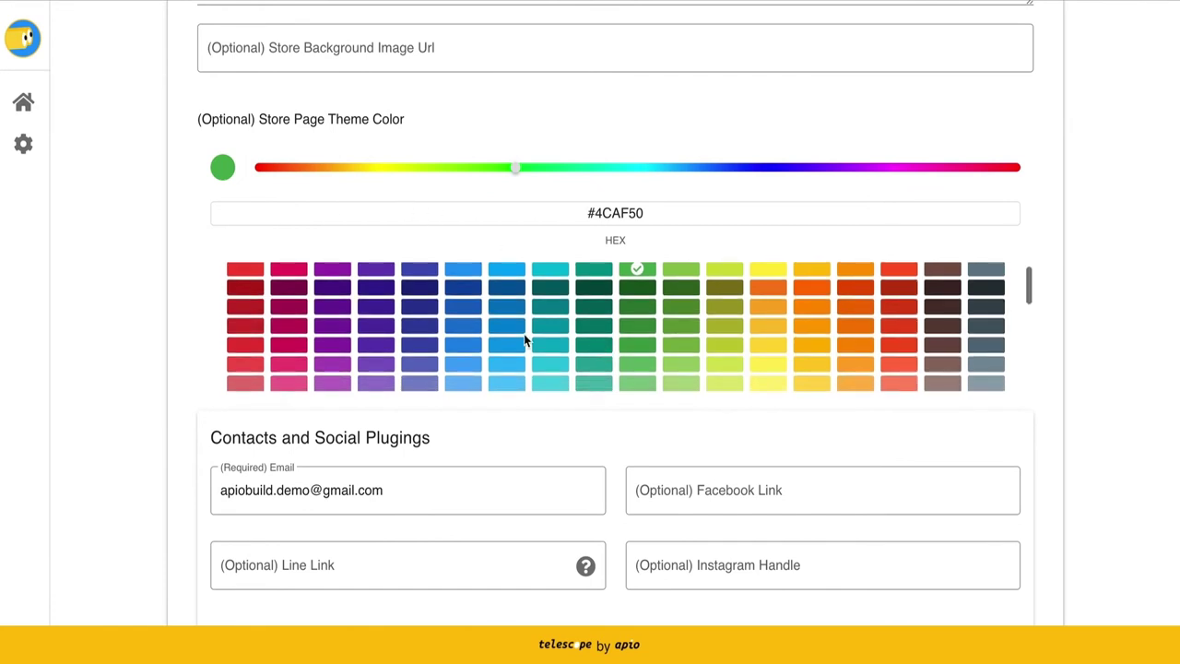
scroll(525, 333, "down", 3)
scroll(617, 444, "down", 3)
scroll(614, 435, "down", 2)
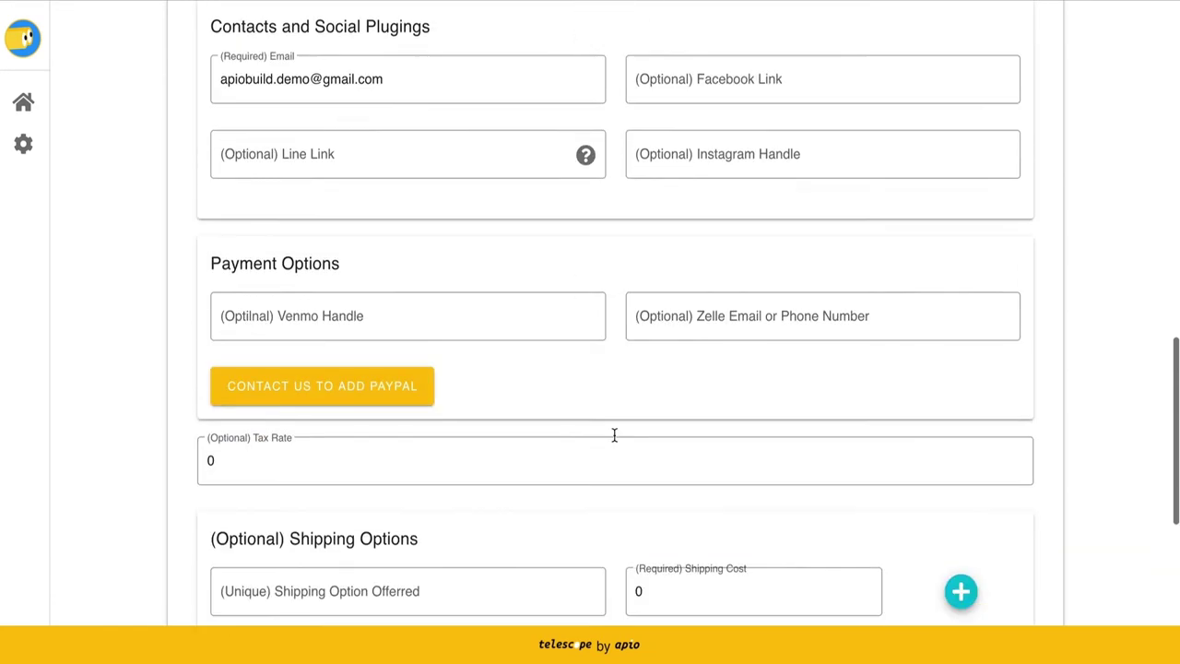
scroll(619, 440, "down", 2)
scroll(617, 437, "down", 3)
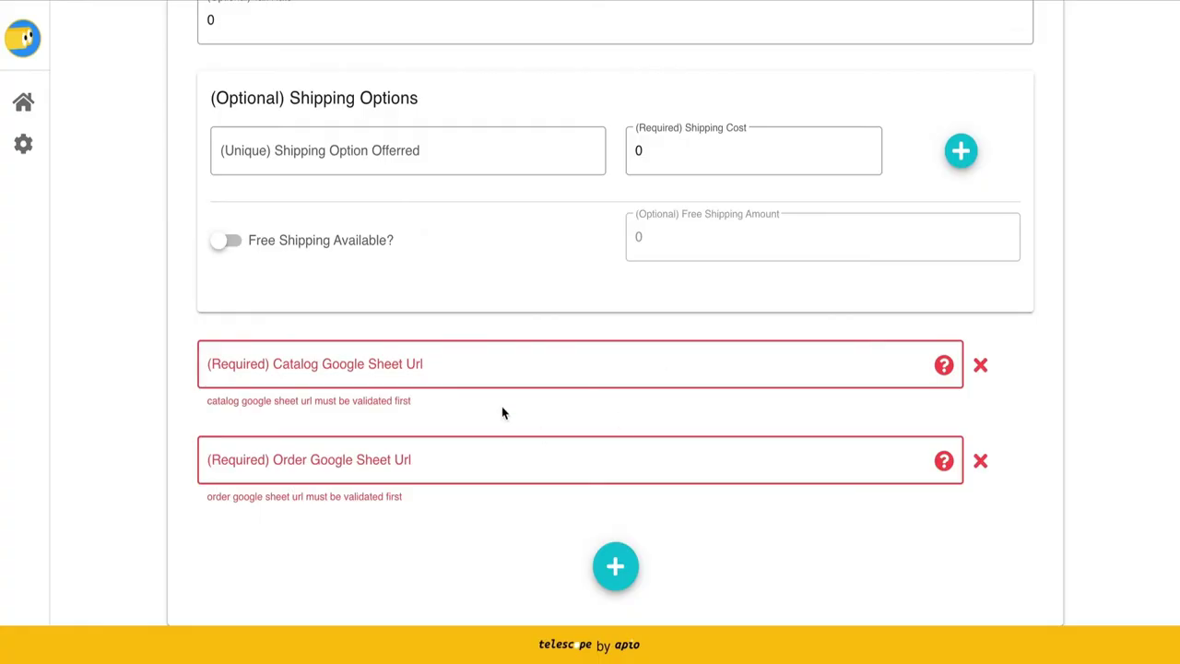
Paste the Catalog and Order sheet links into their fields and add the juice-bar store.
left_click(503, 367)
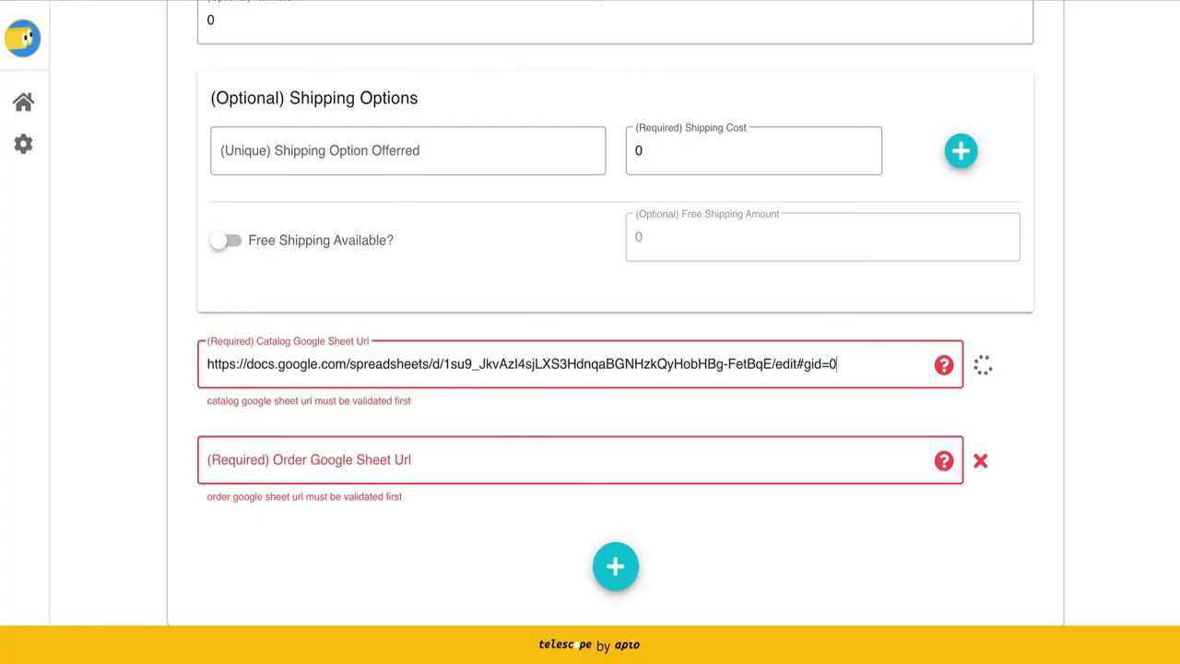
left_click(482, 471)
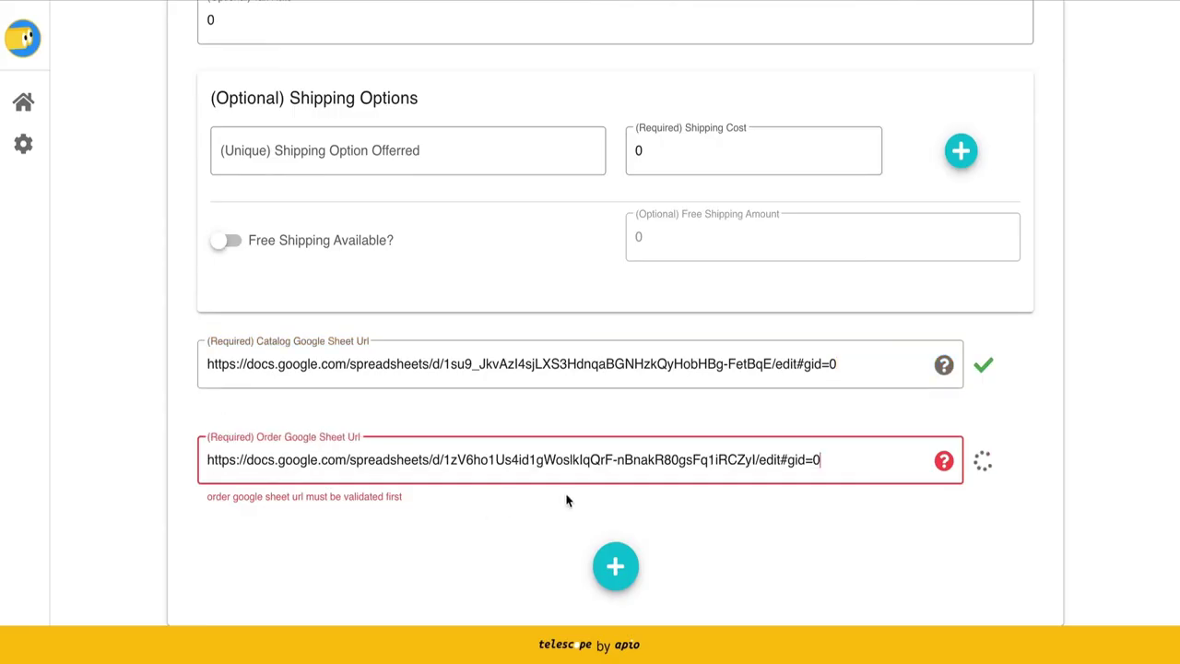
left_click(612, 564)
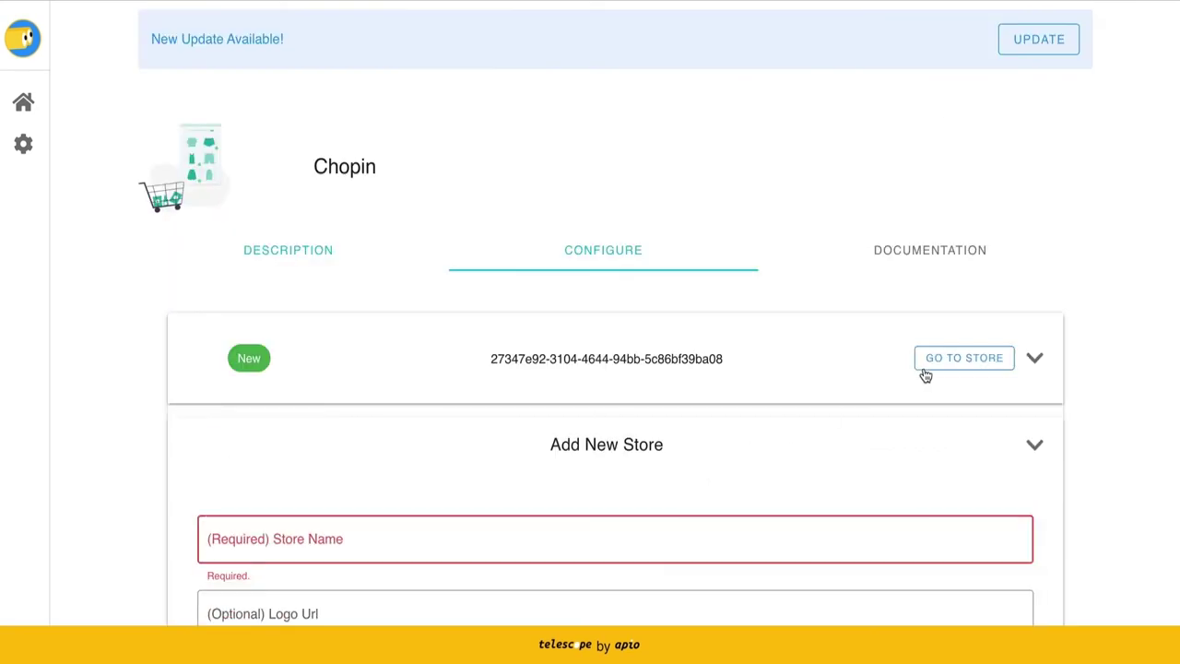
In the new storefront, add Berries, Papaya, Banana and Organic Milk and submit the $5.4 order.
left_click(948, 362)
scroll(840, 473, "down", 3)
left_click(316, 456)
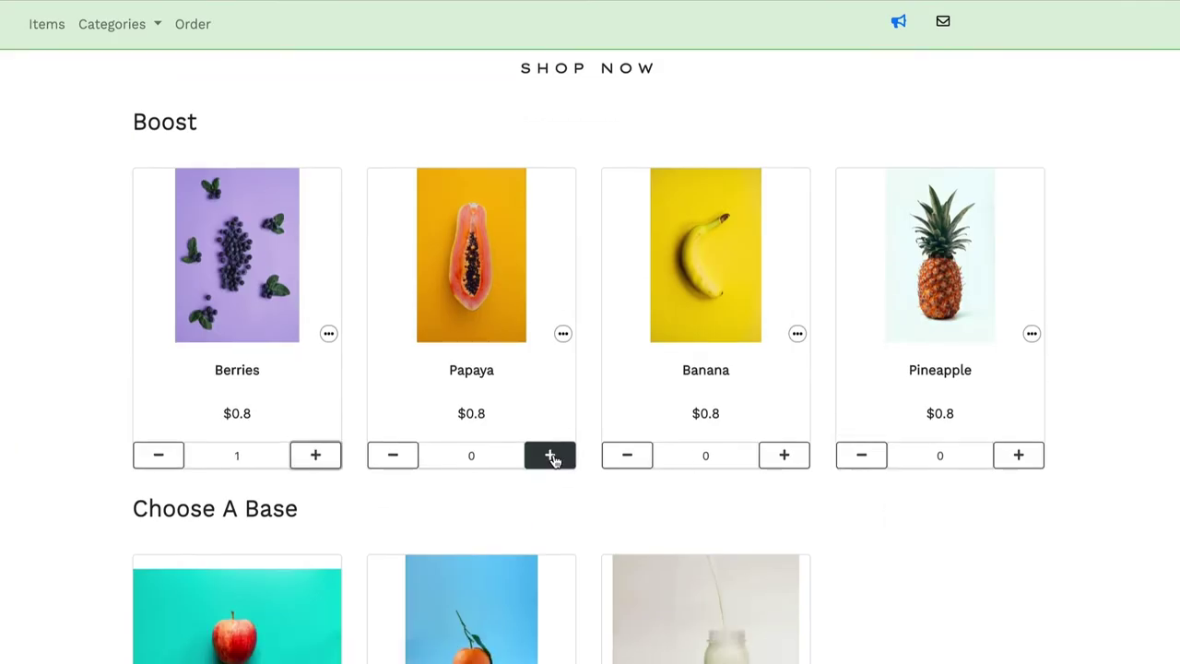
left_click(549, 455)
left_click(784, 455)
scroll(809, 477, "down", 3)
left_click(784, 590)
scroll(816, 503, "down", 5)
scroll(817, 496, "down", 3)
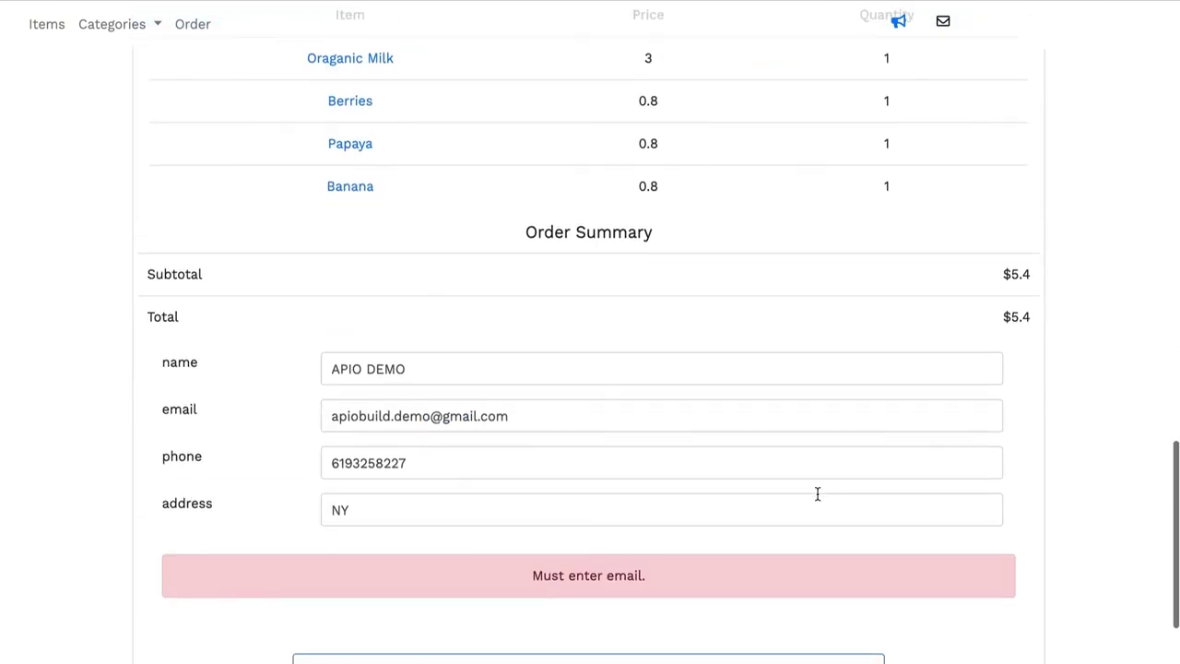
left_click(621, 544)
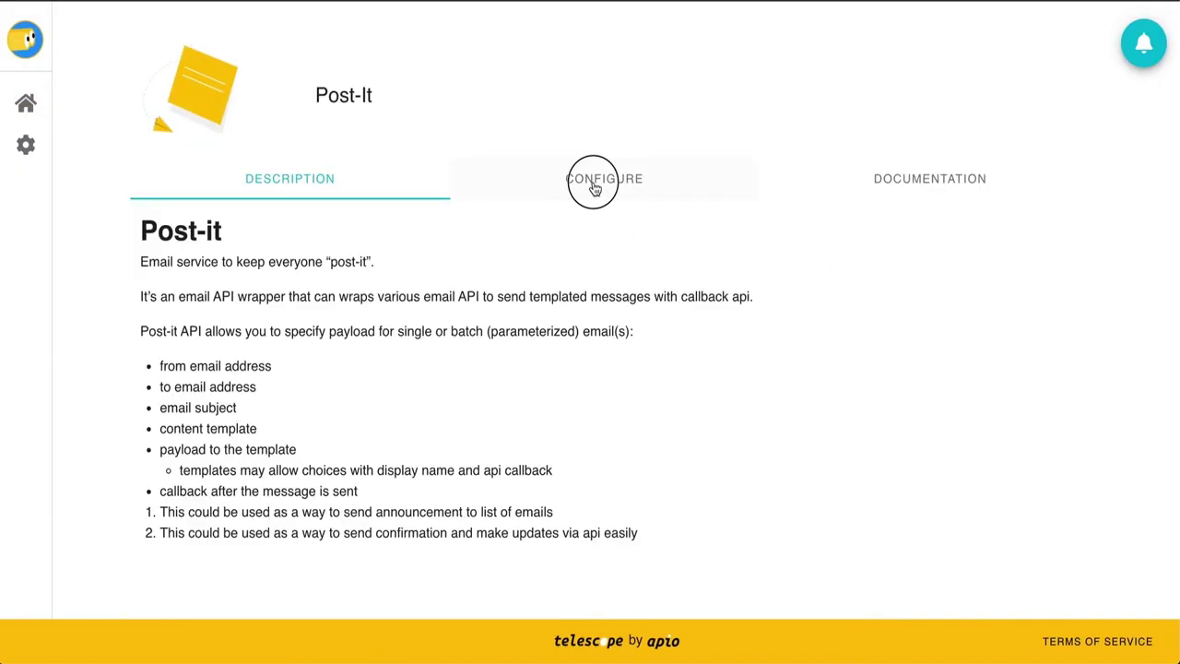
Sign in via VIEW EMAILS with the demo account, bypass the unverified-app warning, and allow email sending.
scroll(599, 412, "down", 2)
scroll(600, 412, "down", 5)
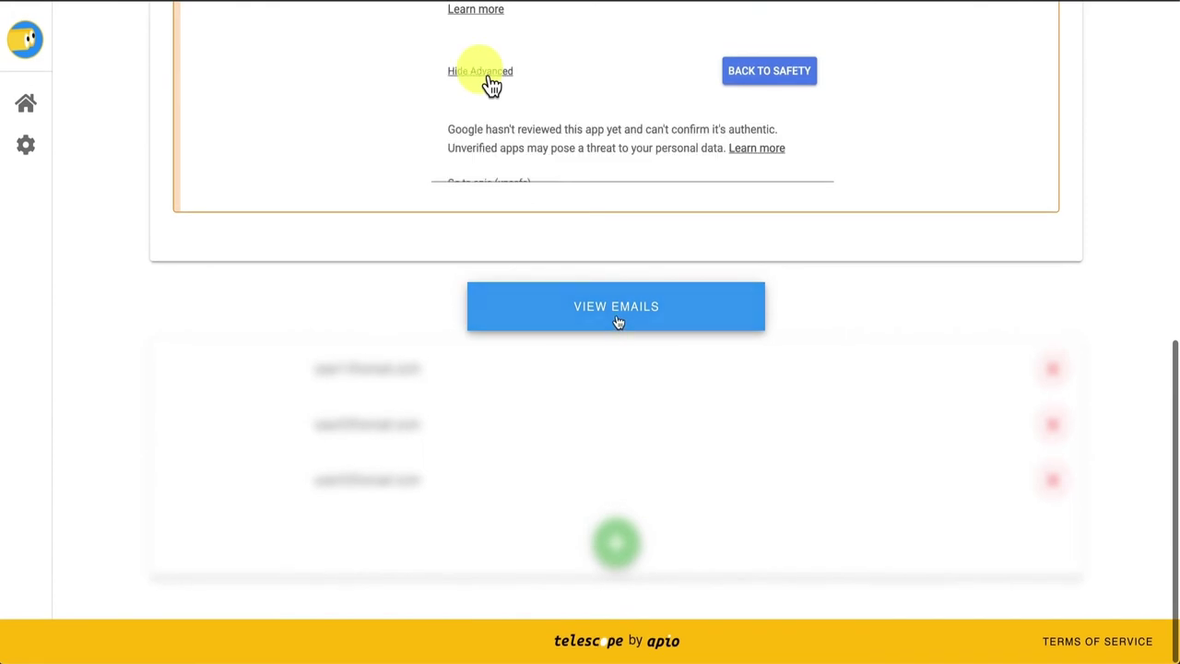
left_click(618, 319)
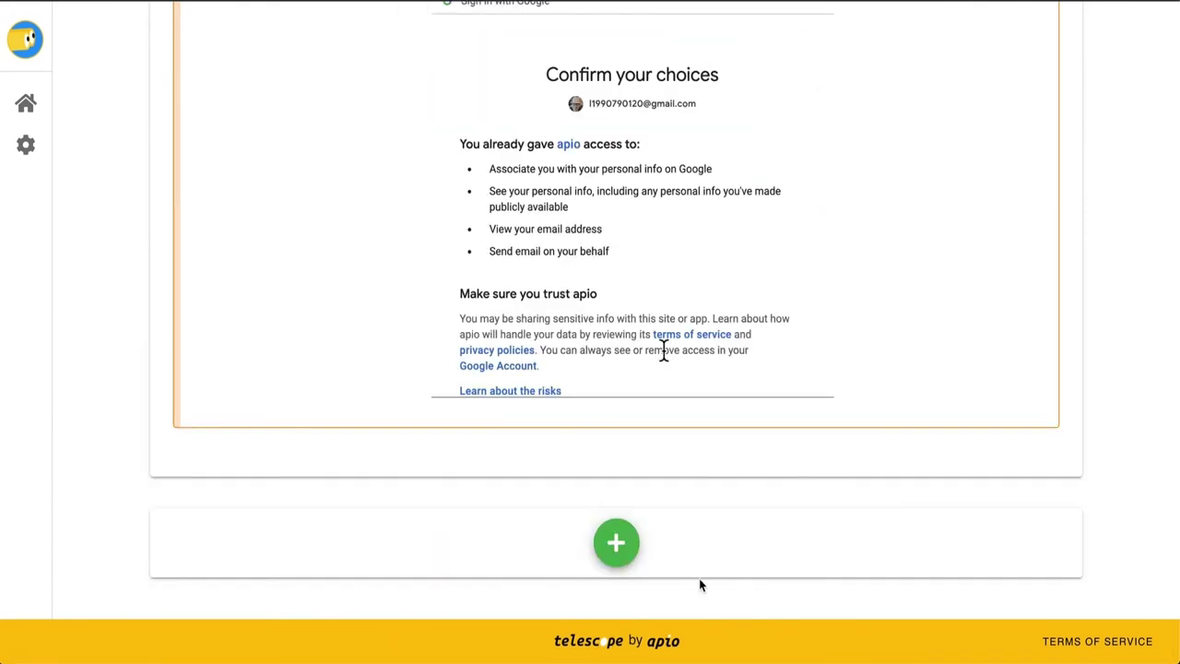
scroll(663, 351, "down", 3)
left_click(780, 318)
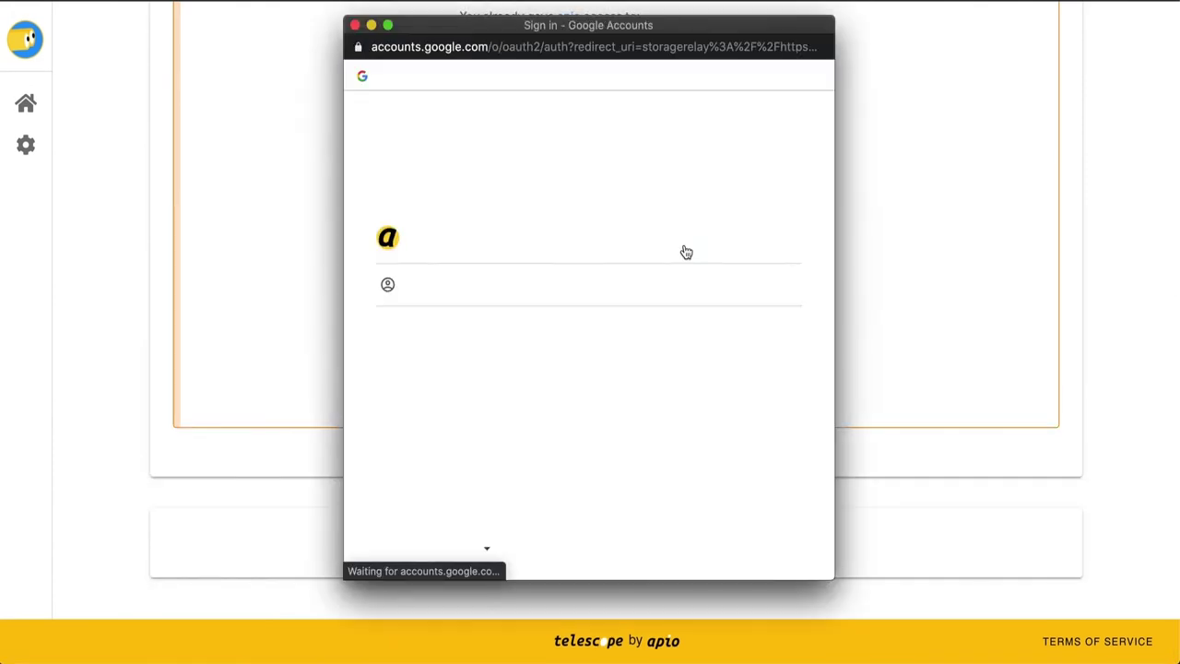
left_click(683, 250)
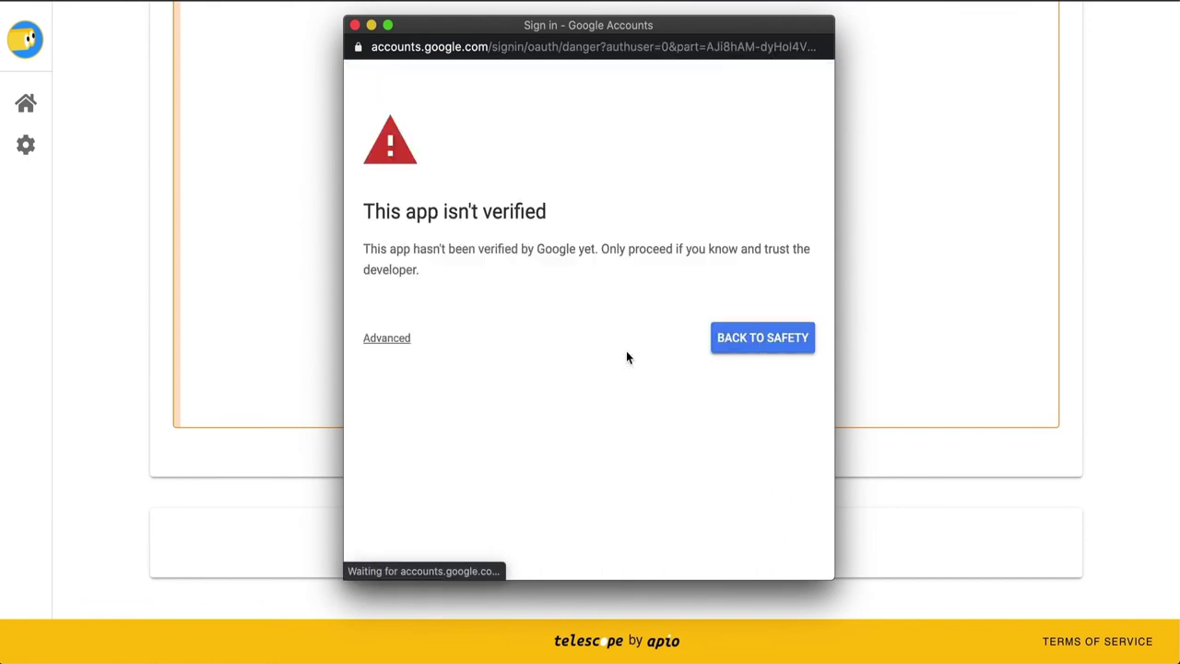
left_click(387, 338)
left_click(399, 466)
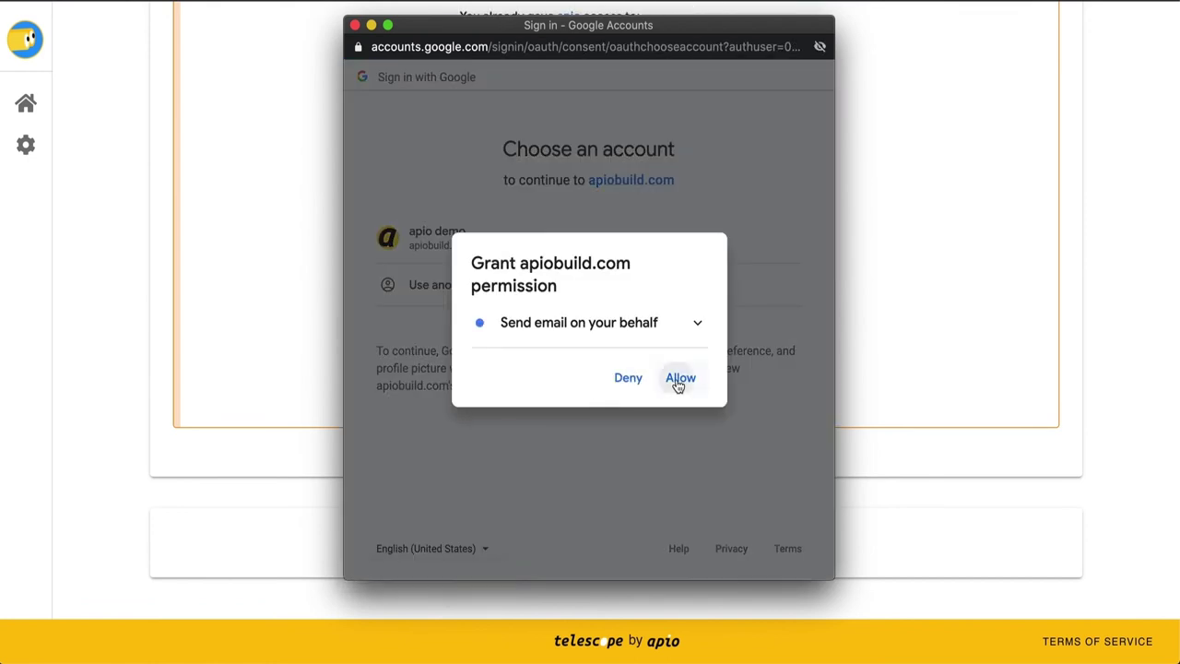
left_click(679, 386)
left_click(739, 458)
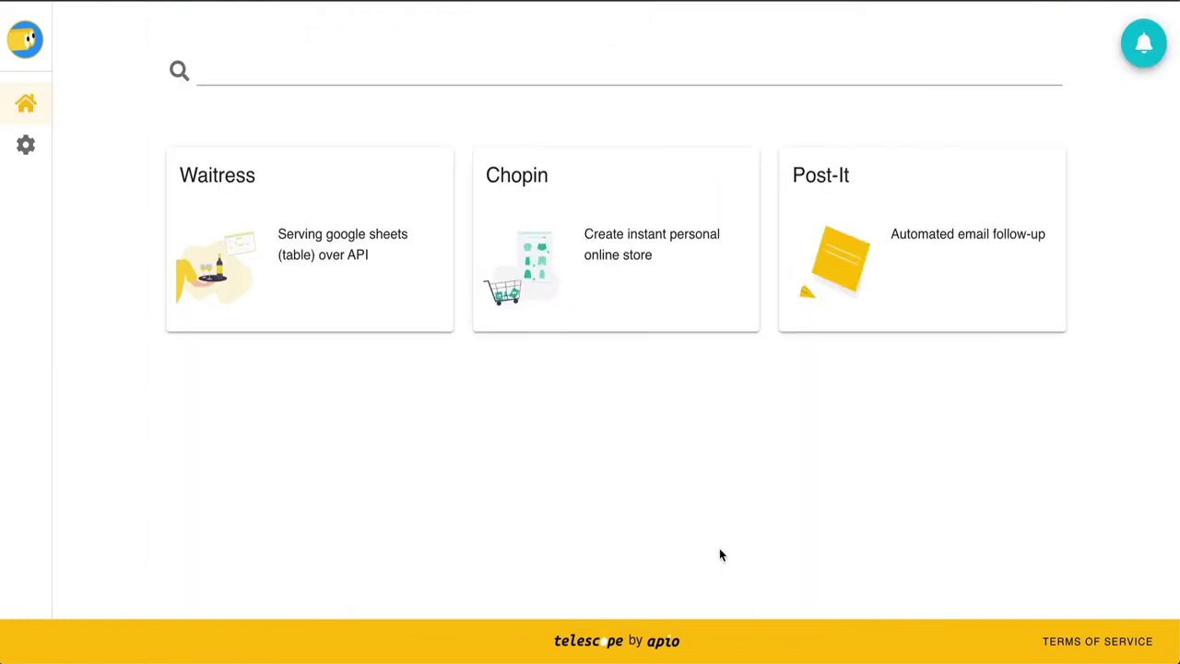
Enable Send Automated Order Confirmation in the APIO DEMO JUICE BAR store settings and save it.
left_click(623, 262)
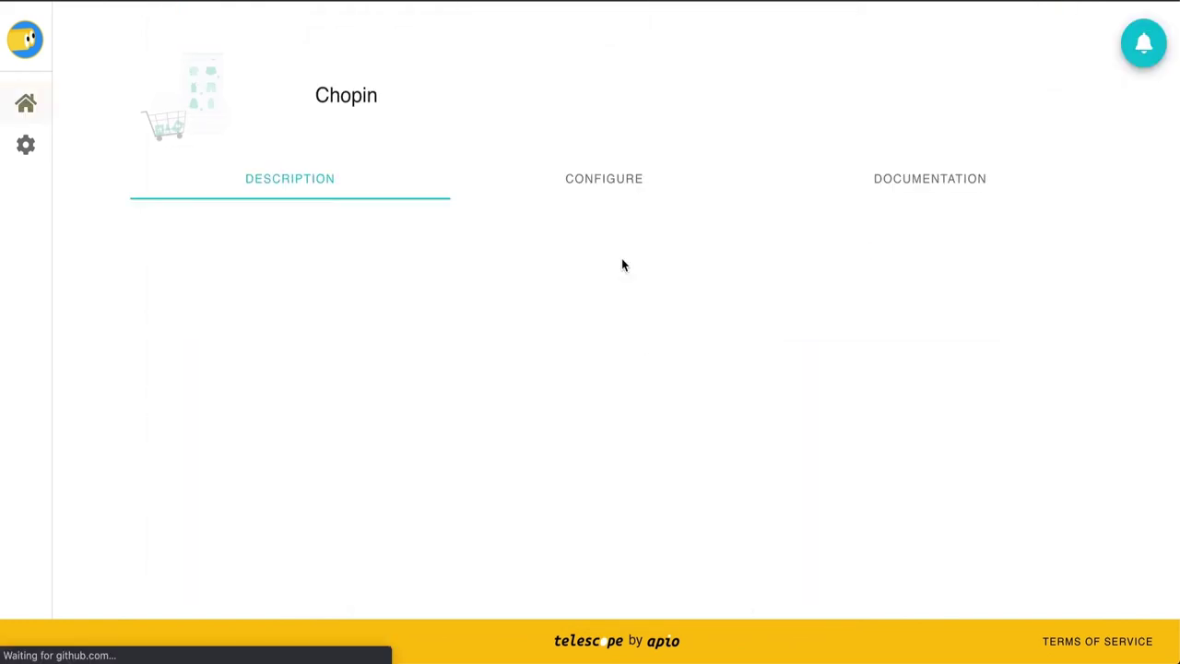
left_click(609, 197)
left_click(608, 332)
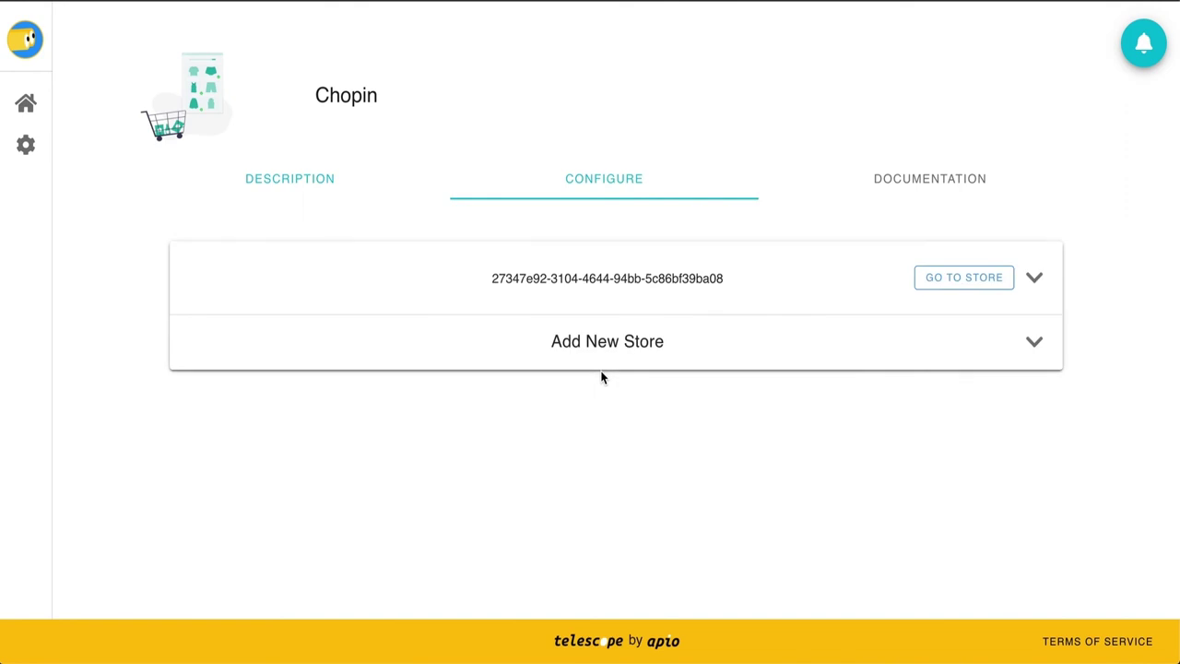
left_click(589, 305)
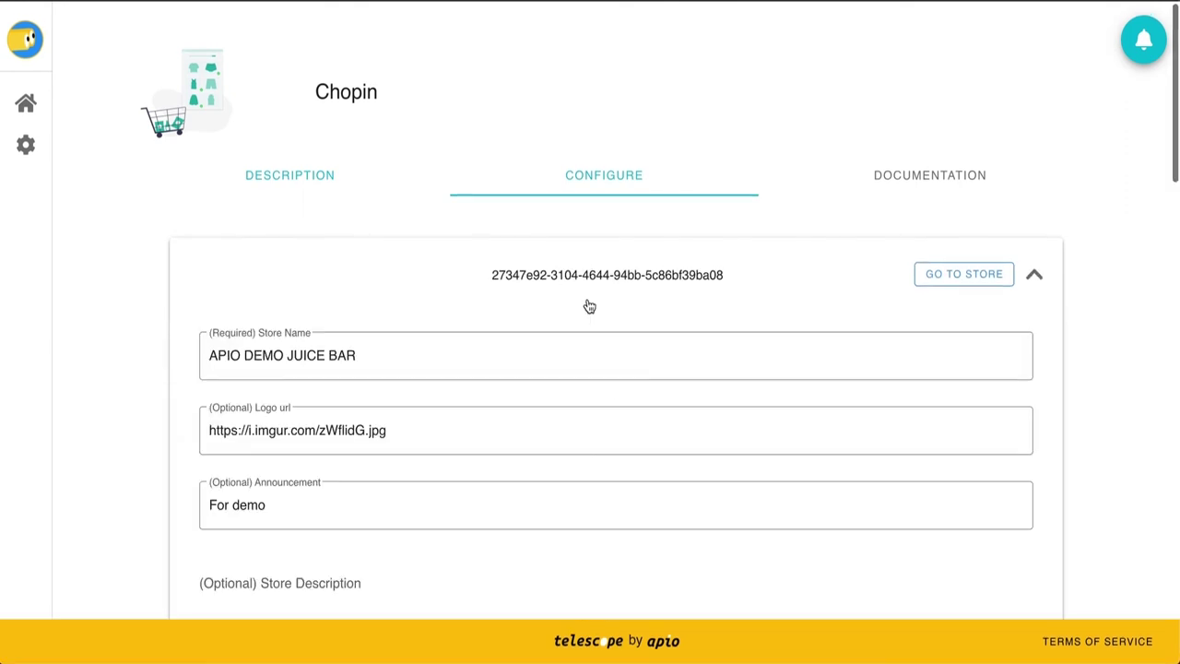
scroll(587, 306, "down", 5)
scroll(600, 363, "down", 15)
scroll(600, 369, "up", 10)
left_click(221, 355)
scroll(768, 410, "down", 10)
left_click(815, 415)
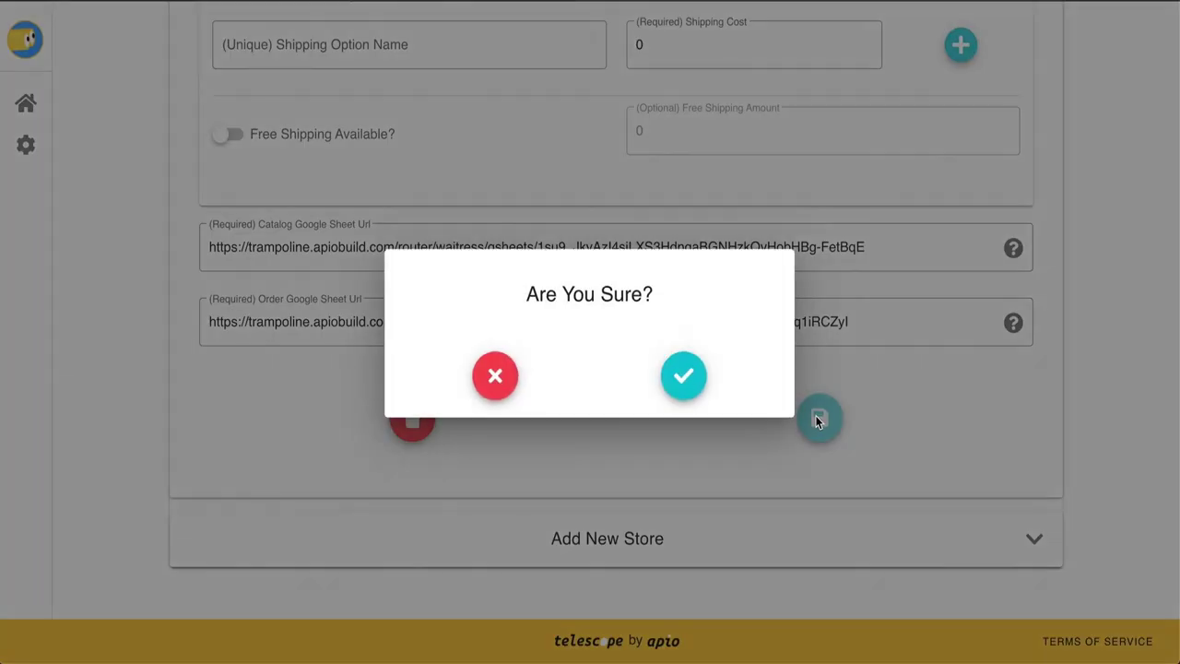
left_click(681, 376)
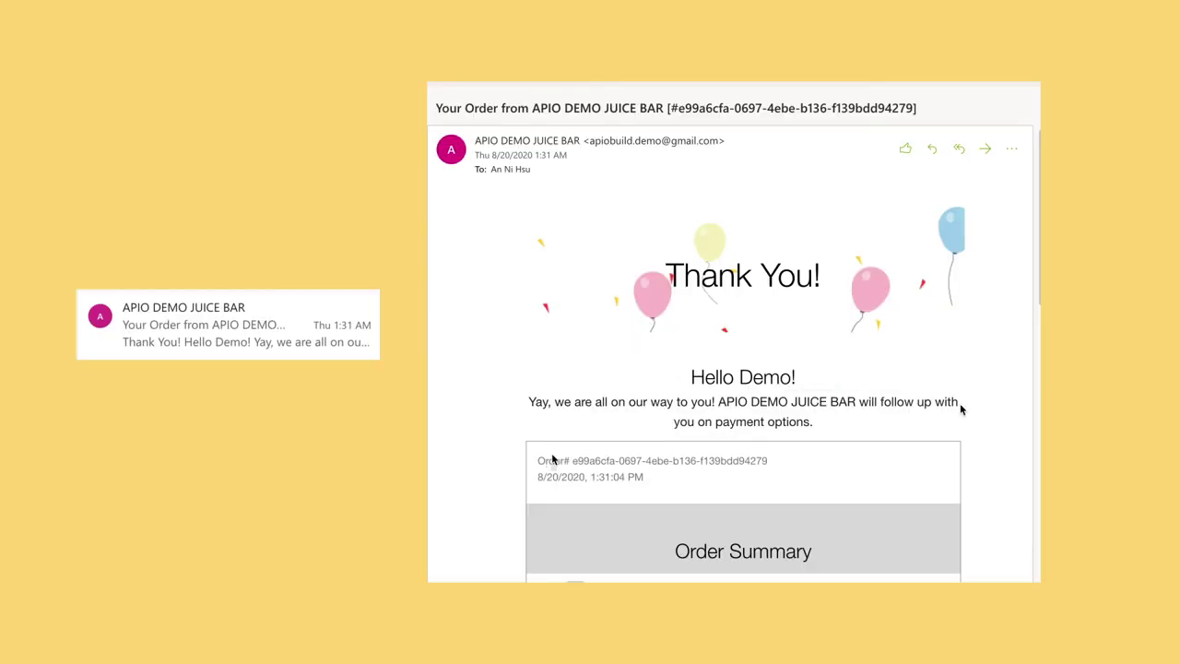
scroll(973, 409, "down", 1)
scroll(973, 409, "down", 1)
scroll(973, 408, "down", 1)
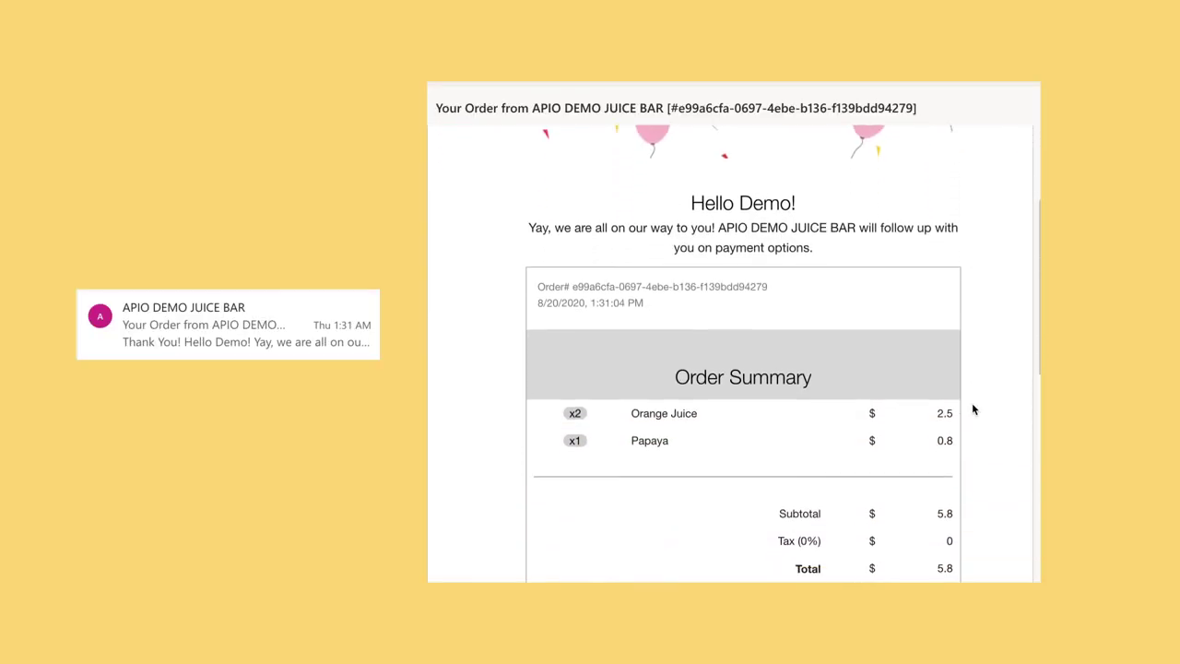
scroll(973, 408, "down", 2)
scroll(973, 408, "down", 1)
scroll(972, 409, "down", 2)
scroll(973, 409, "down", 1)
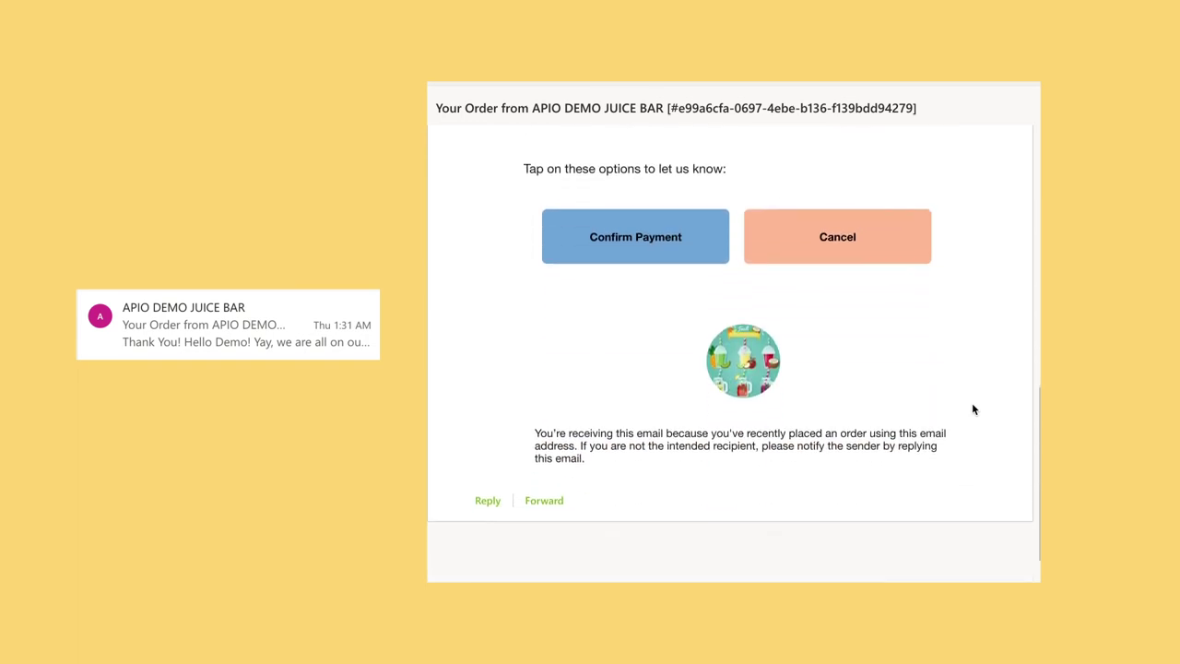